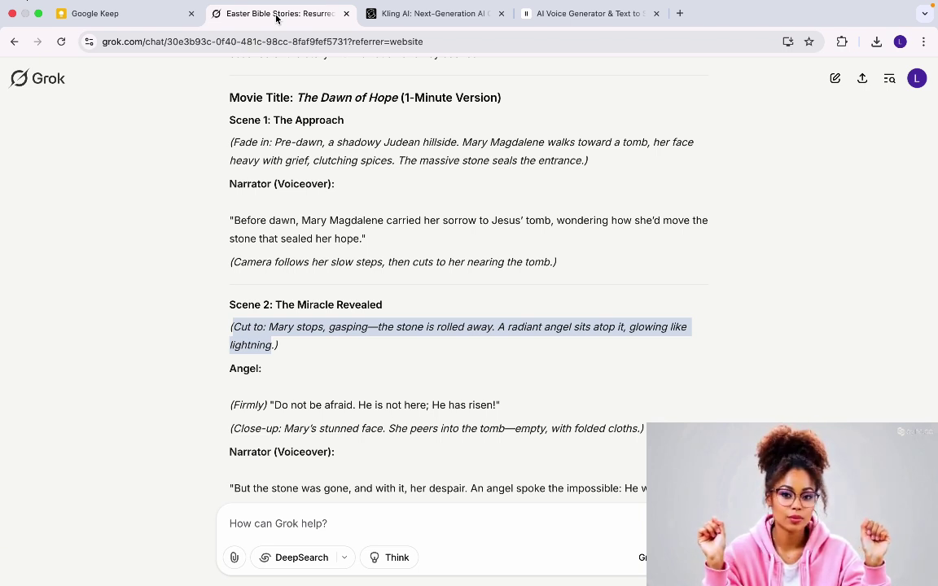
Send the prompt "generate 3 short bible stories about easter" with Grok 3 as the model
type("generate 3 short bible stories about easter")
left_click(674, 557)
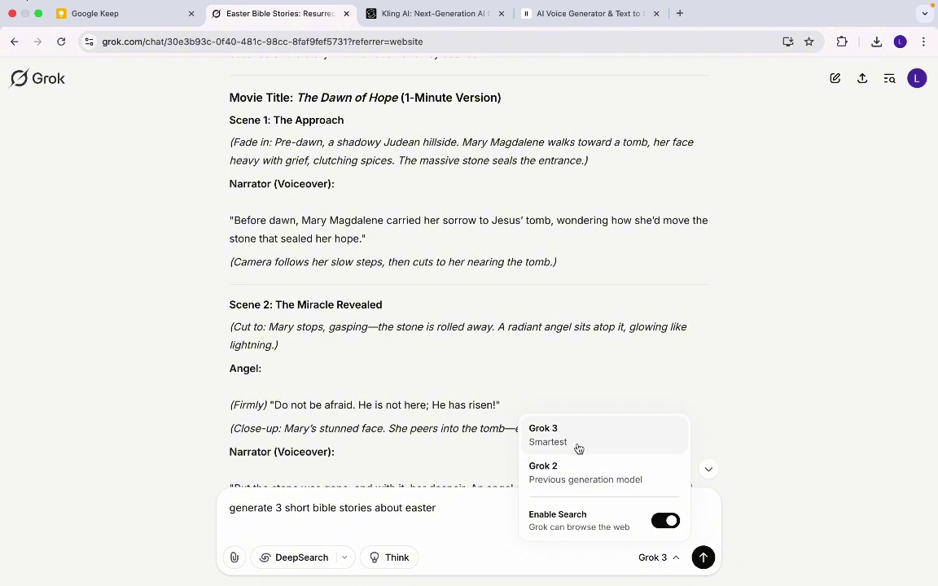
left_click(443, 509)
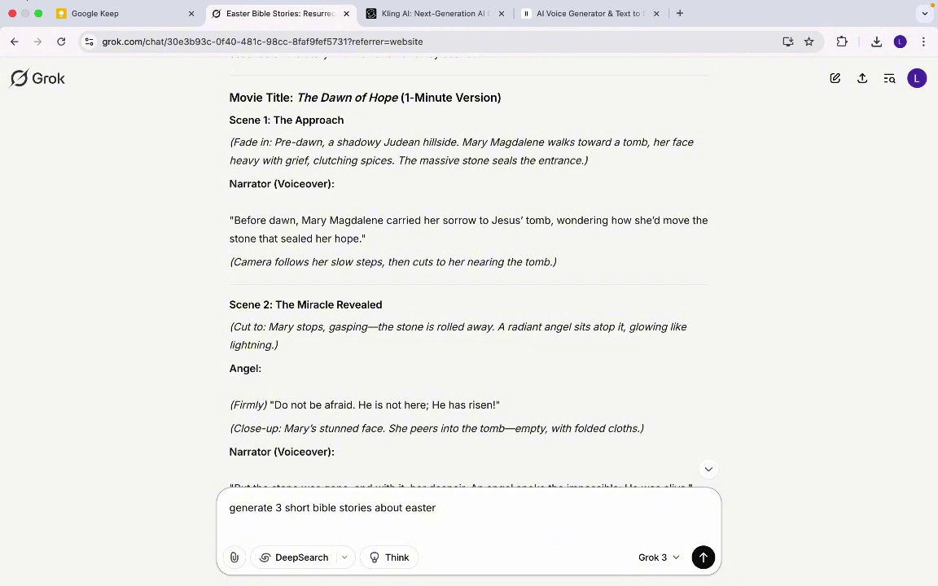
key("Return")
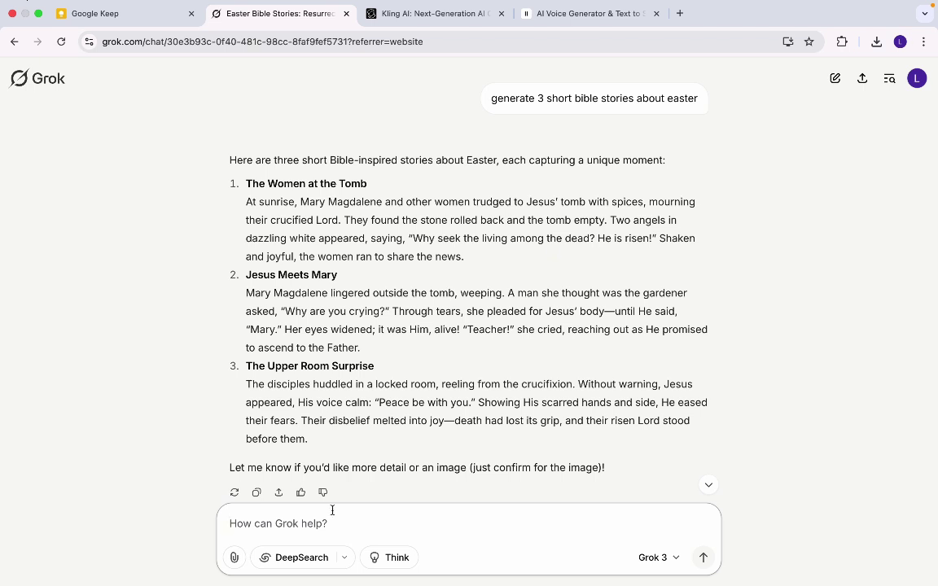
Send the prompt "expand on this and make it into a one minute movie, include a narration monologue and different detailed scenes."
type("expand on this and make it into a one minute movie, include a narration monologue and different detailed scenes.")
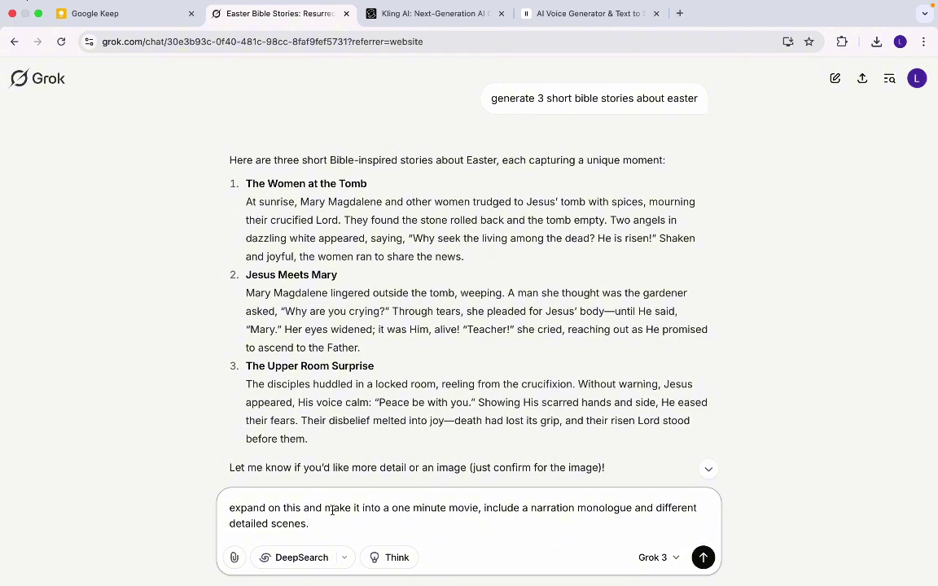
left_click(704, 559)
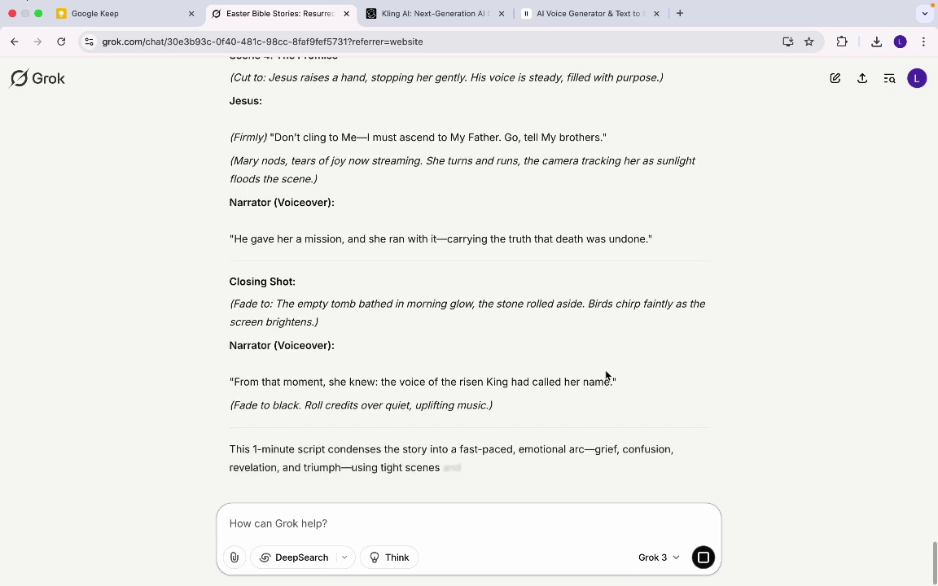
Copy the Scene 1 "Fade in" description of Mary Magdalene at the tomb from the Grok movie script
left_click(412, 30)
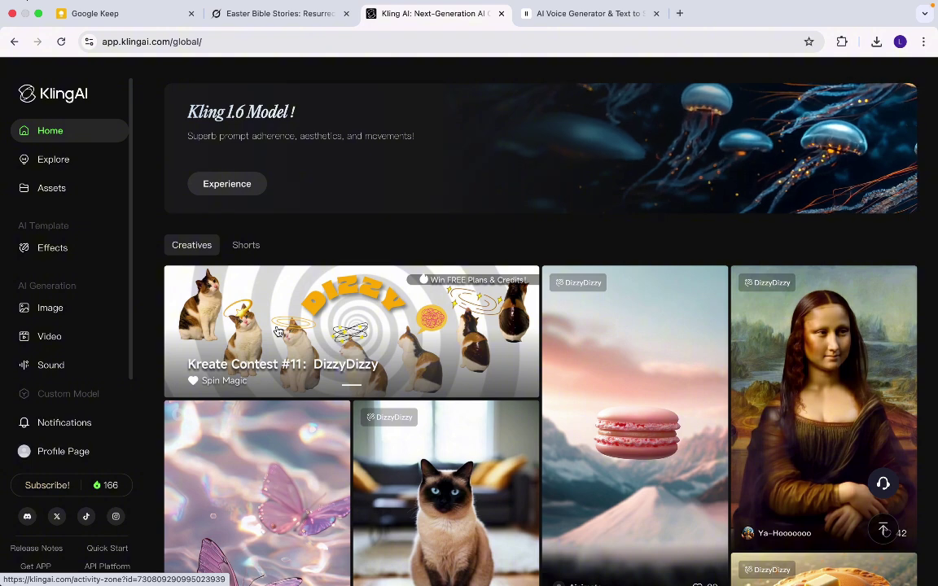
mouse_move(411, 33)
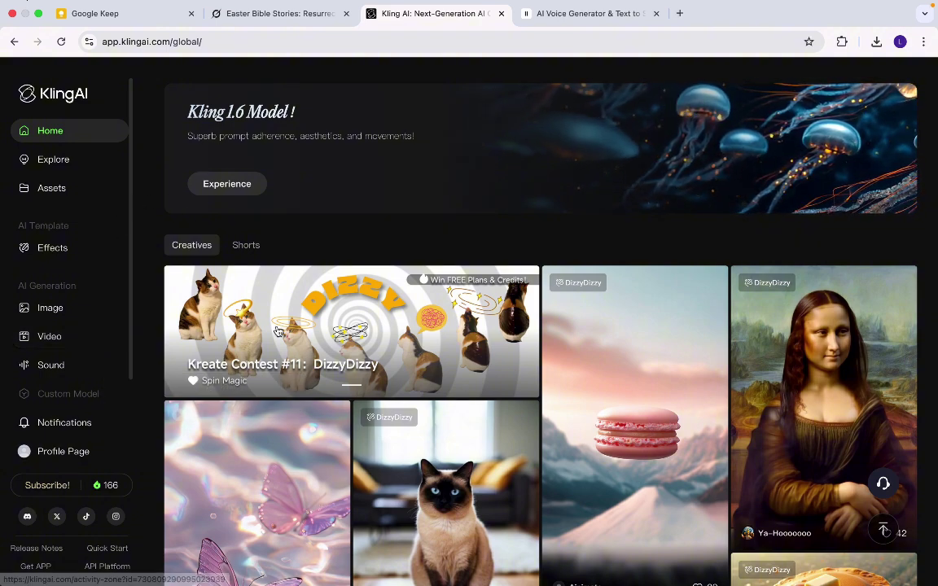
key("ctrl+shift+Tab")
left_click_drag(621, 351, 617, 362)
key("super+c")
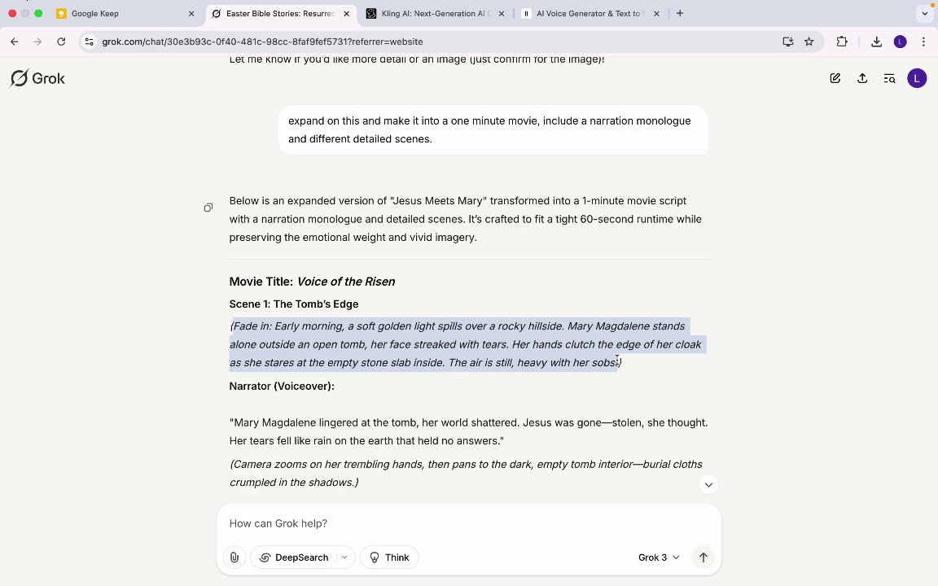
In Kling AI's image generator, paste the copied scene description as the prompt and prefix it with "3d cartoon character: "
left_click(435, 13)
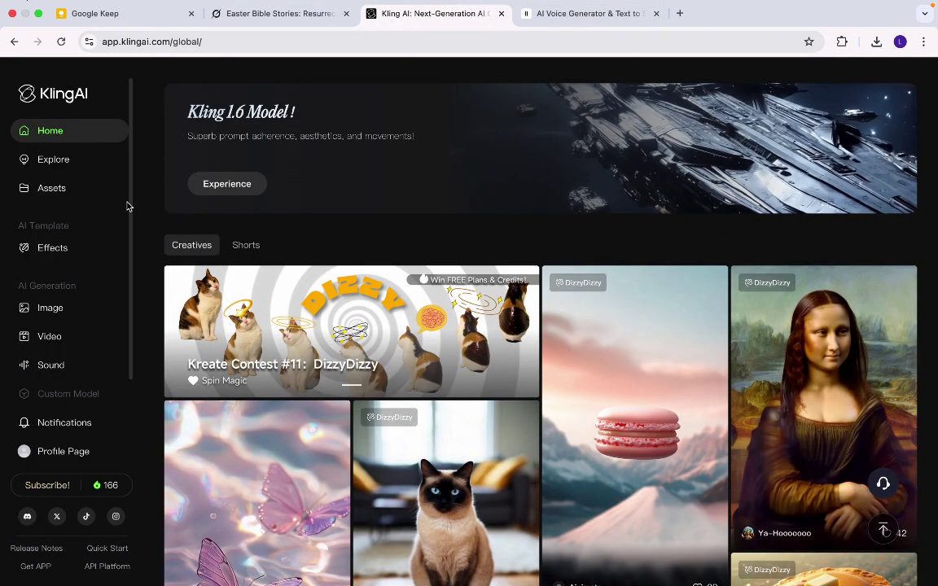
left_click(66, 313)
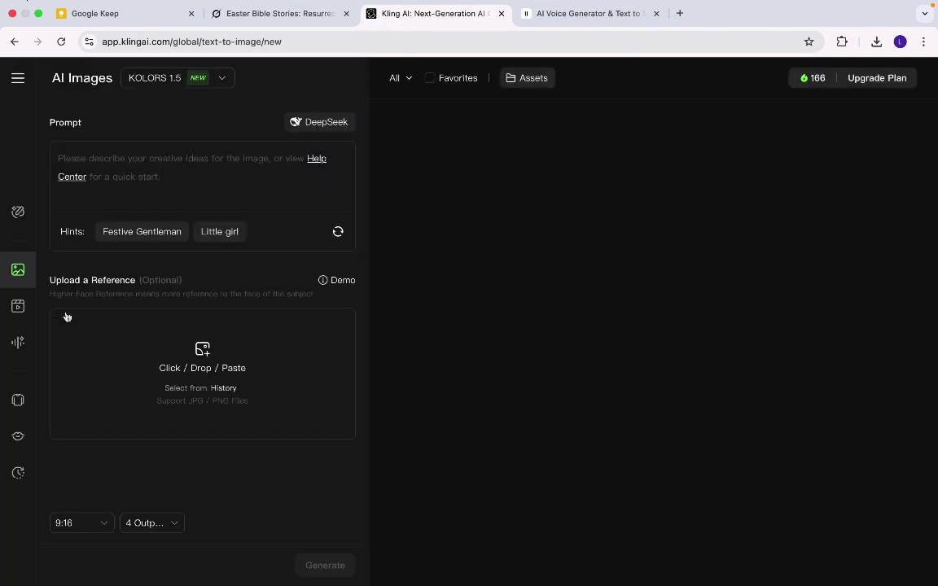
left_click(101, 158)
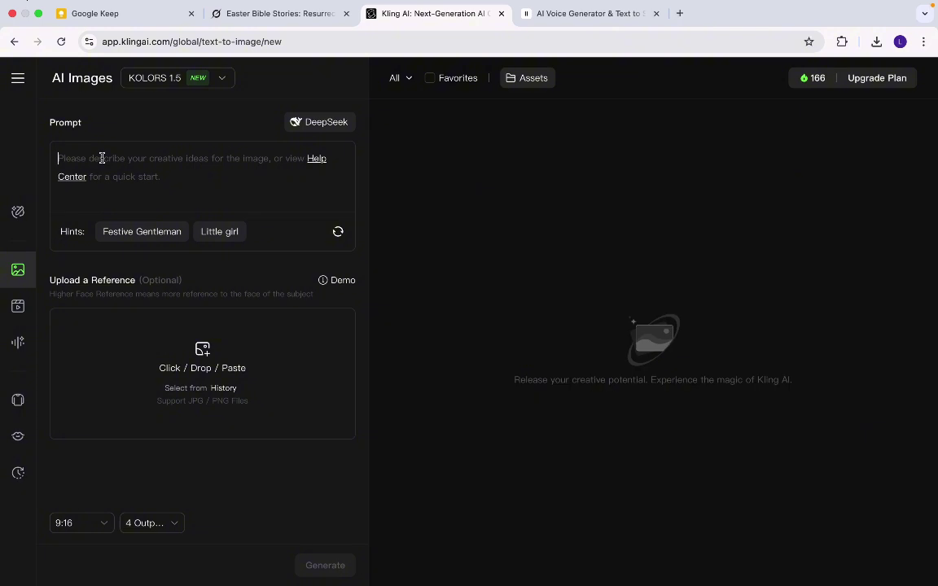
key("super+v")
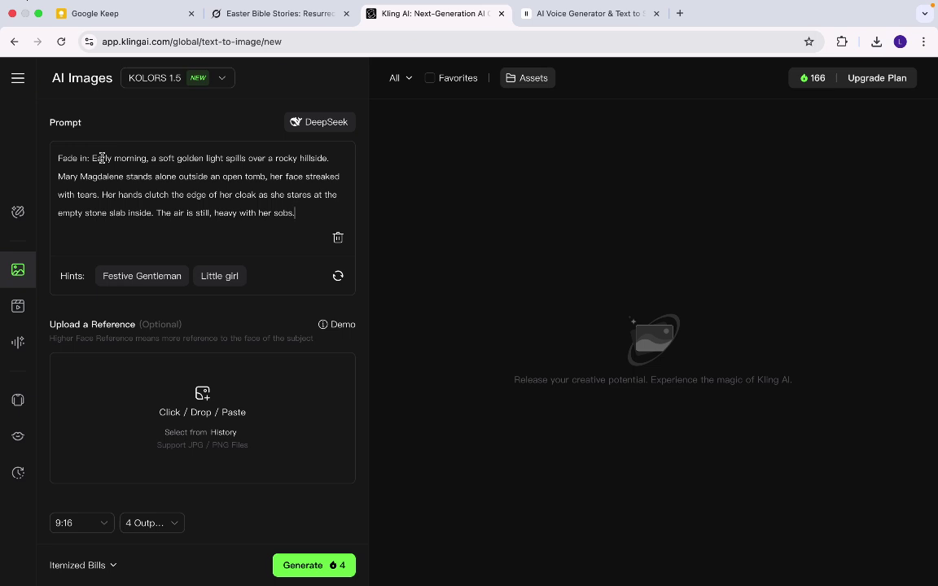
left_click(58, 159)
type("3d cartoon")
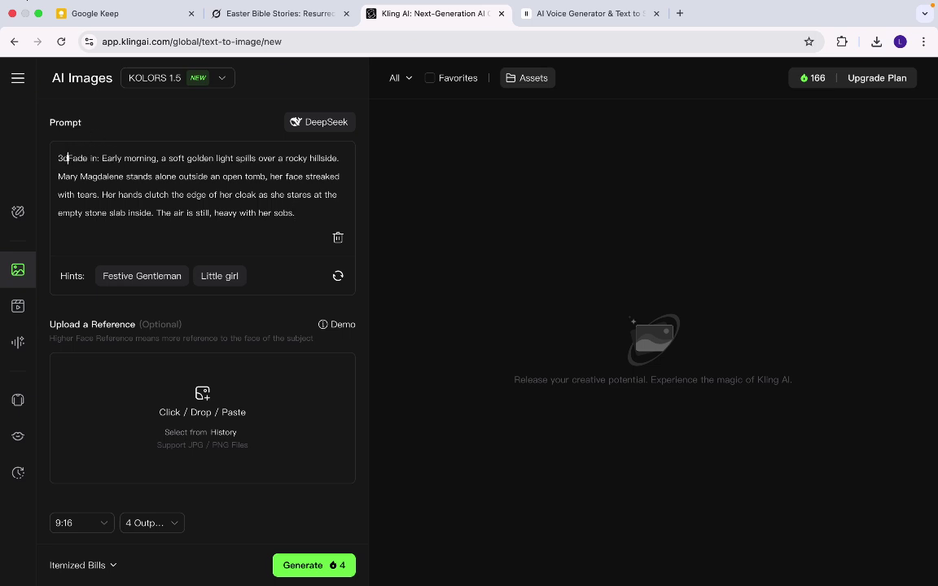
type(" character")
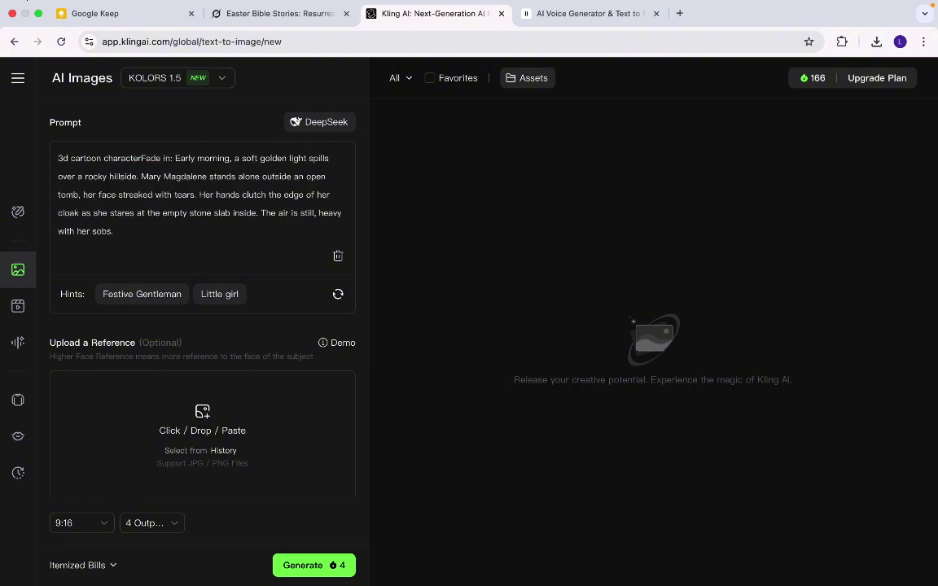
type(":")
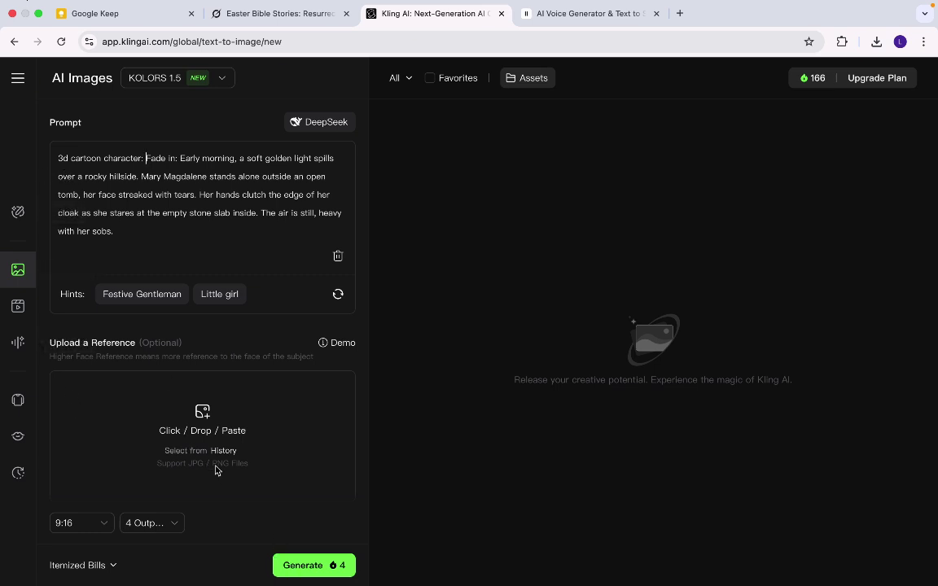
Set the aspect ratio to 16:9 and the count to 2 outputs, and generate the images
left_click(105, 527)
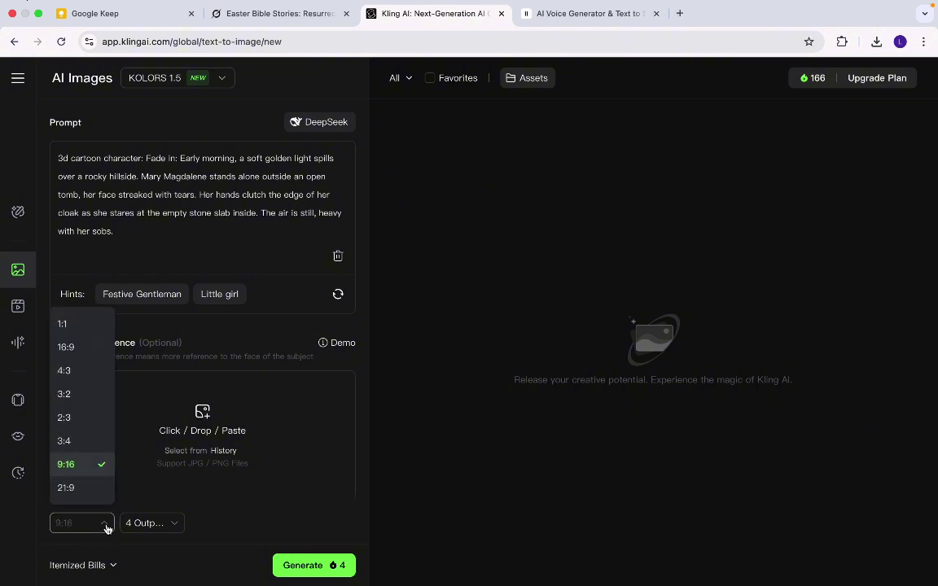
left_click(81, 349)
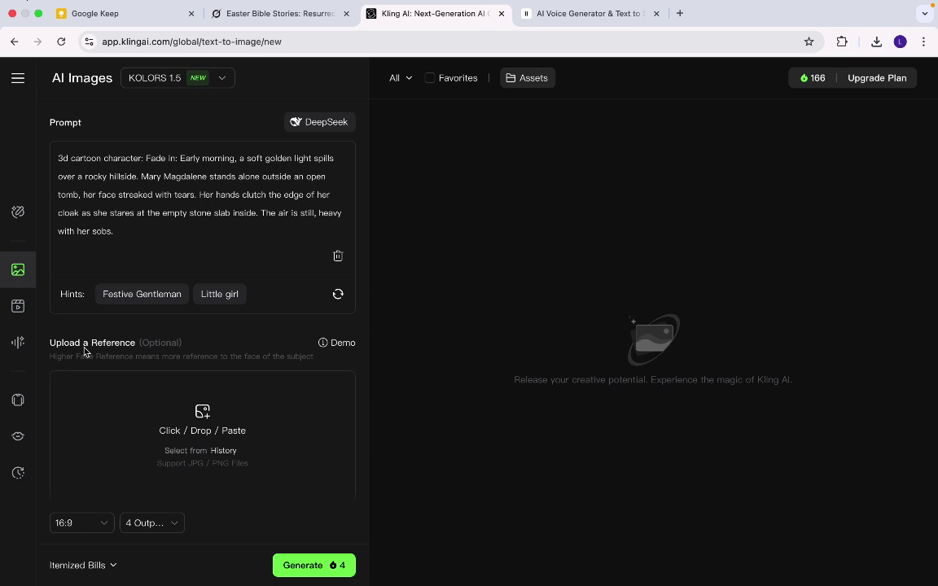
left_click(171, 526)
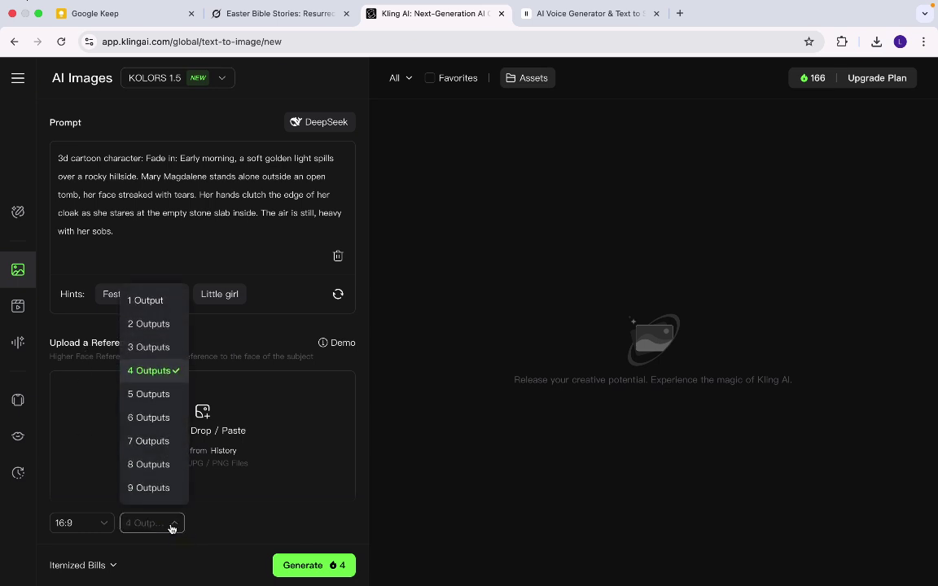
left_click(149, 324)
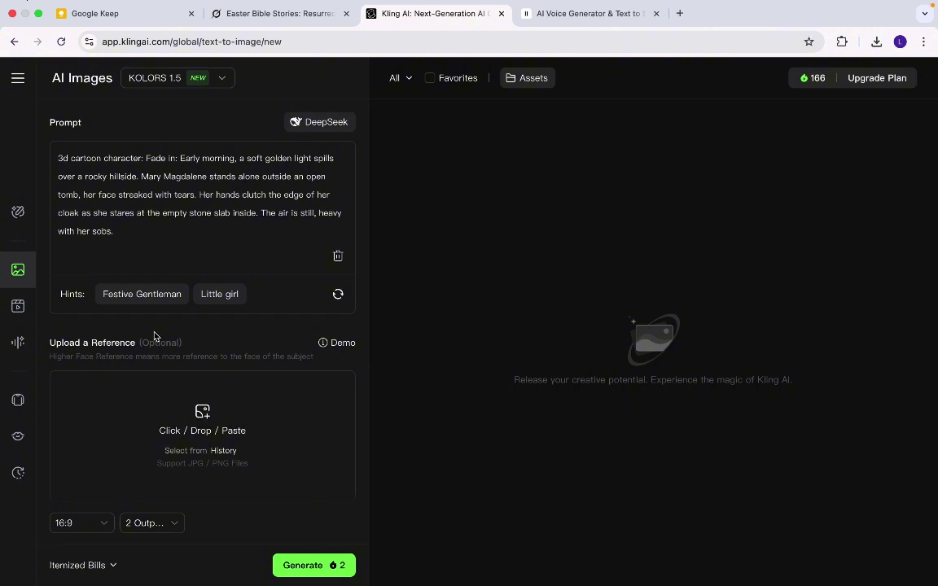
left_click(312, 573)
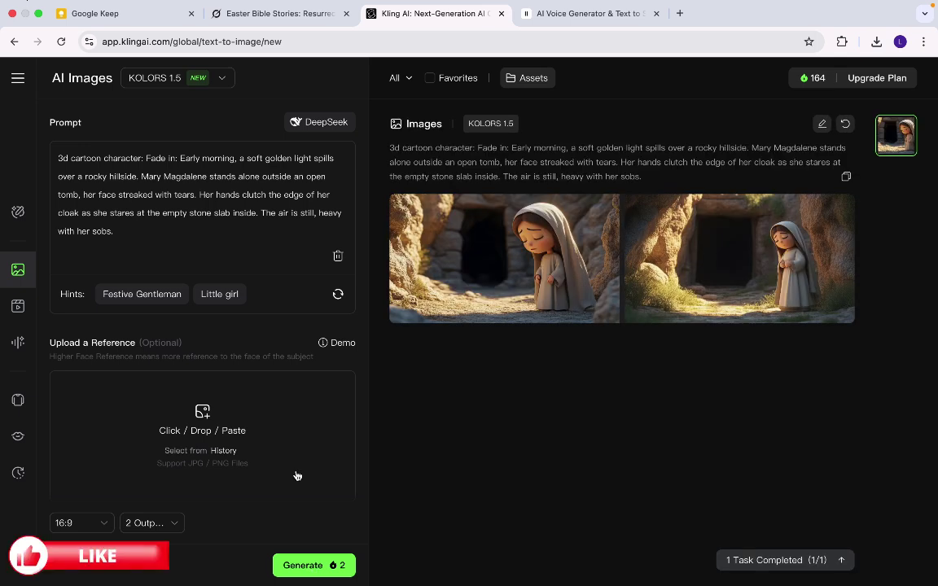
Copy the Scene 1 camera direction starting "Camera zooms on her trembling hands" from the Grok script
mouse_move(698, 259)
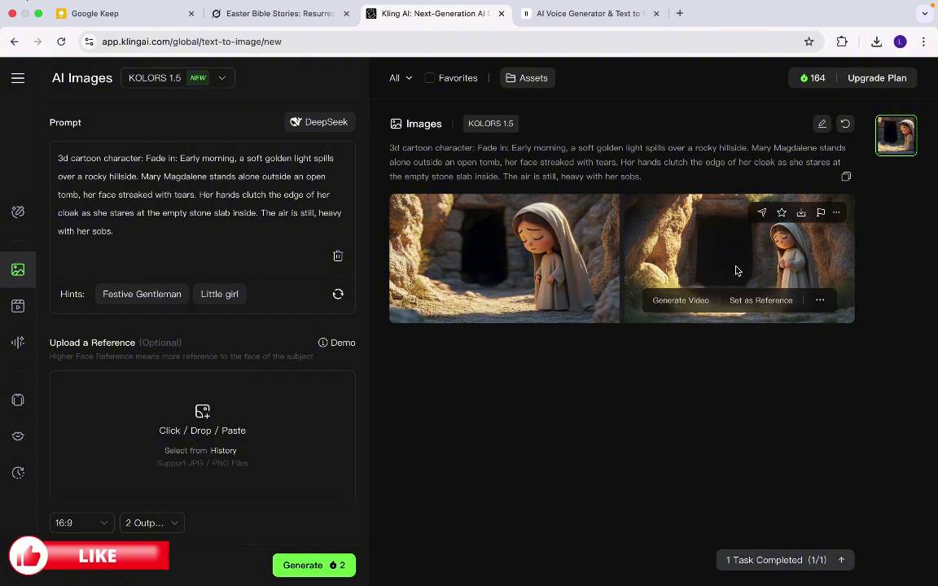
mouse_move(505, 248)
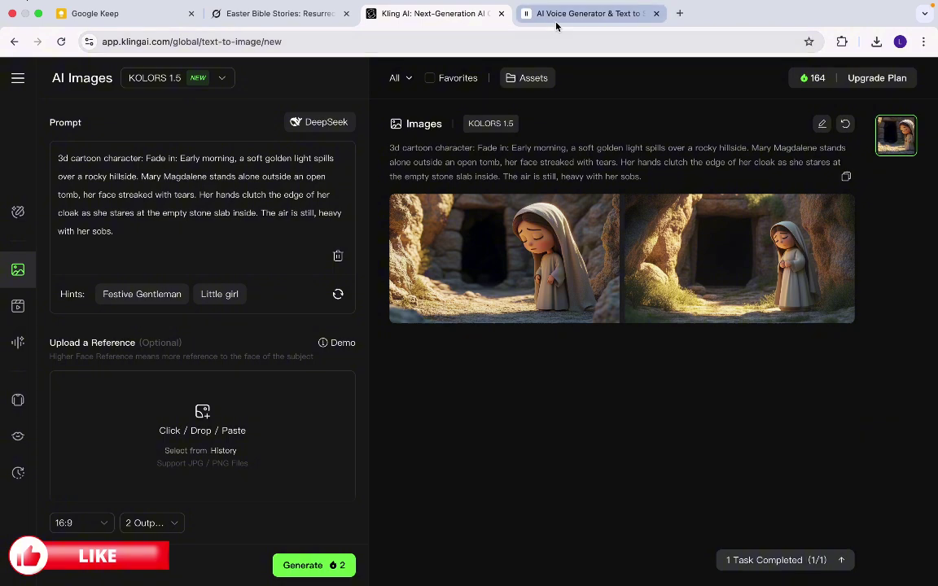
left_click(252, 18)
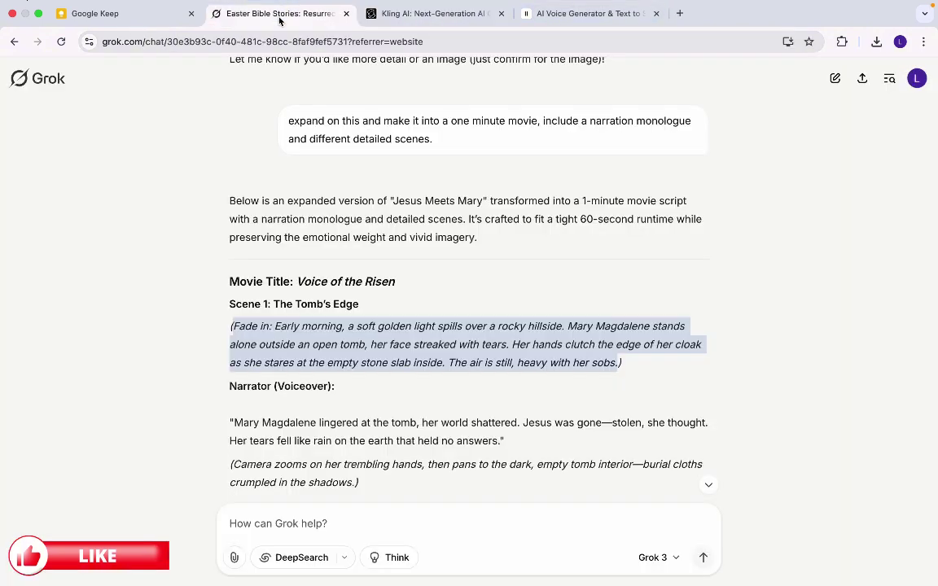
scroll(318, 340, "down", 3)
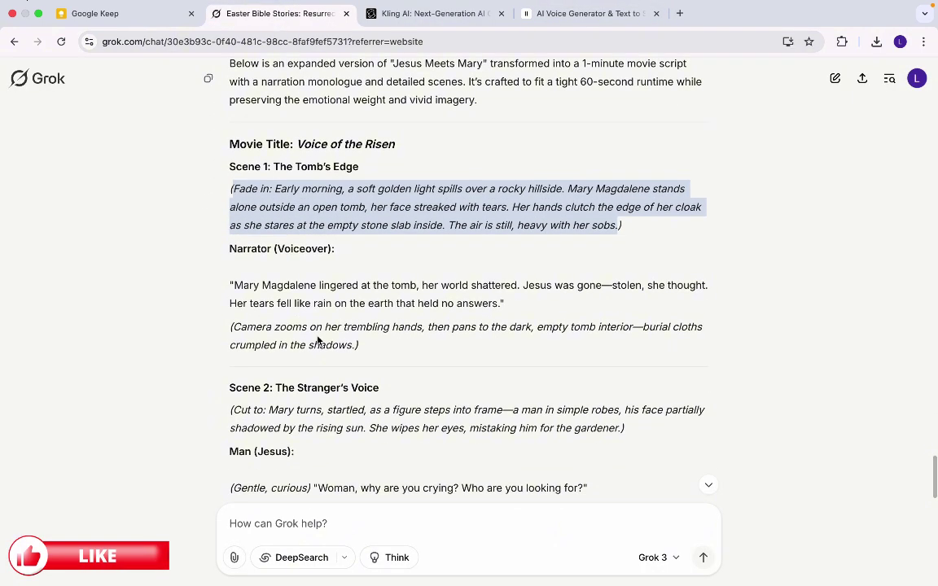
left_click_drag(231, 327, 357, 345)
key("ctrl+c")
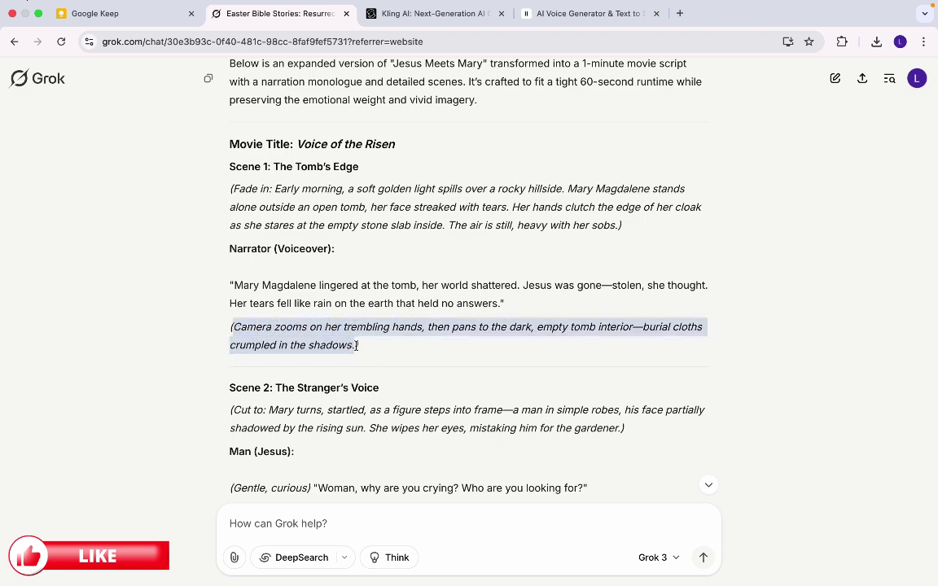
In Kling AI, replace the prompt text after "3d cartoon character:" with the copied camera direction
left_click(426, 16)
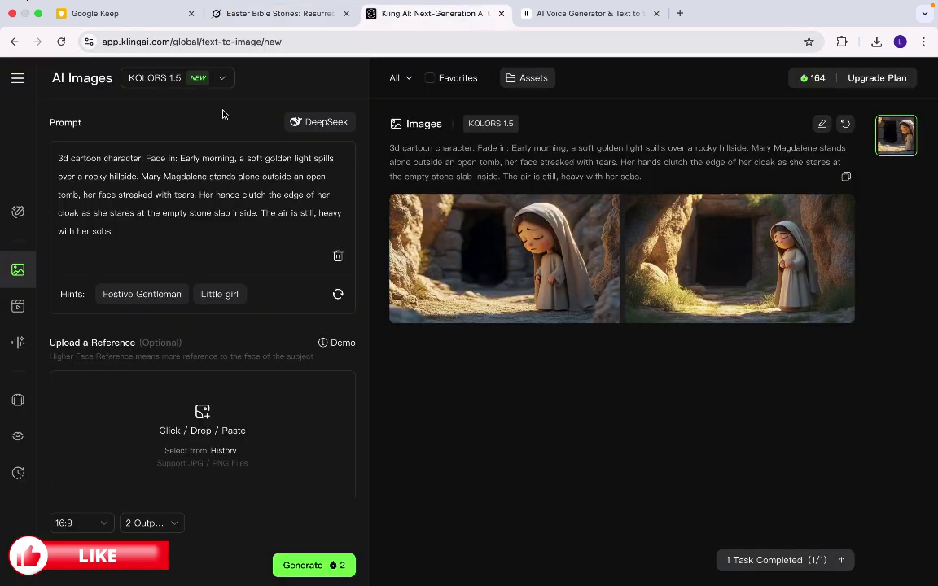
left_click_drag(131, 231, 145, 155)
key("ctrl+v")
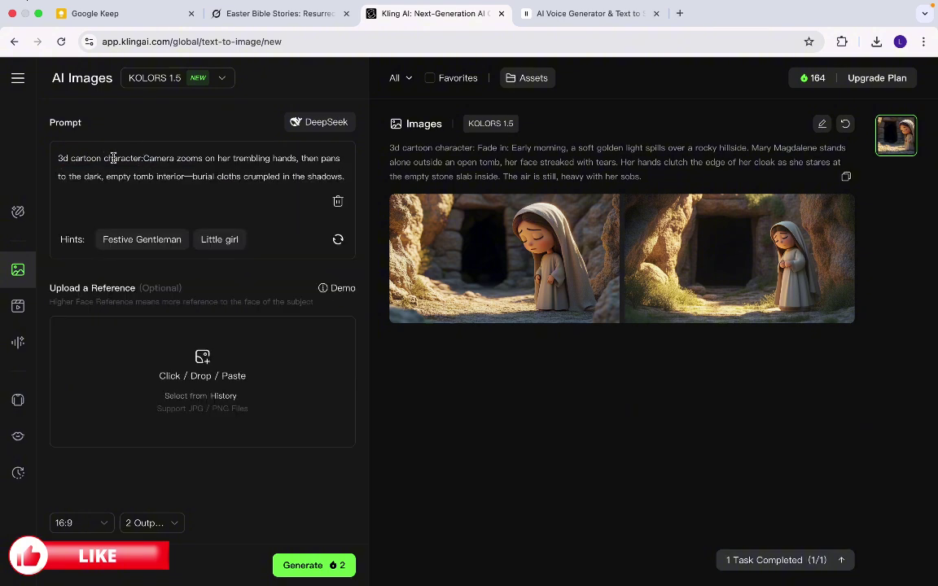
left_click(143, 158)
Add the close-up tomb image from history as an Entire image reference, switch to the KOLORS 1.0 model, and generate the images
left_click(223, 396)
left_click(678, 500)
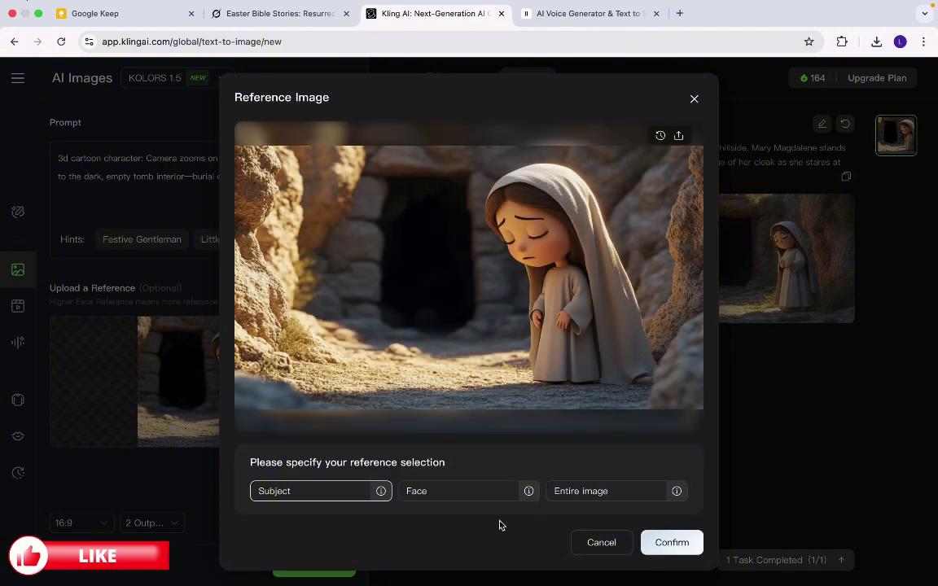
left_click(616, 491)
left_click(672, 543)
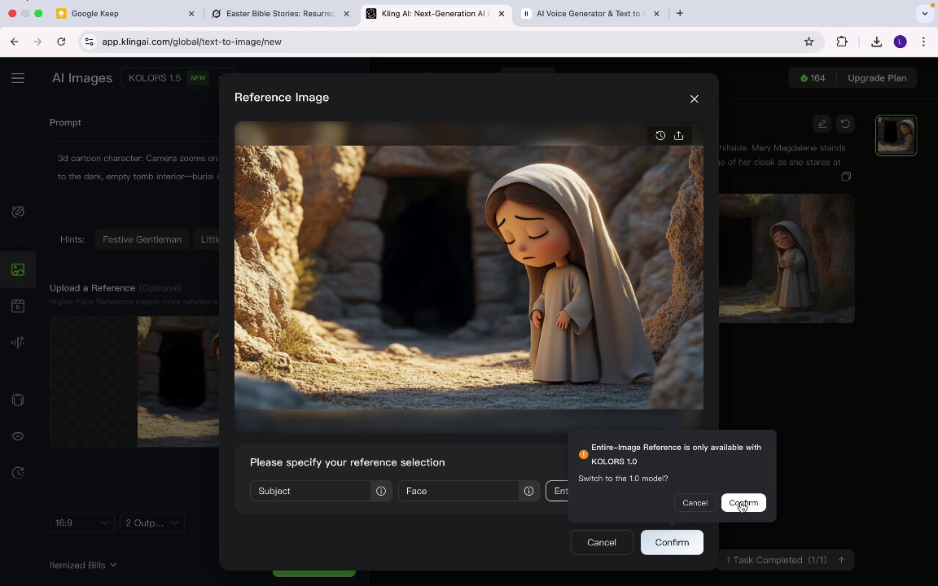
left_click(741, 503)
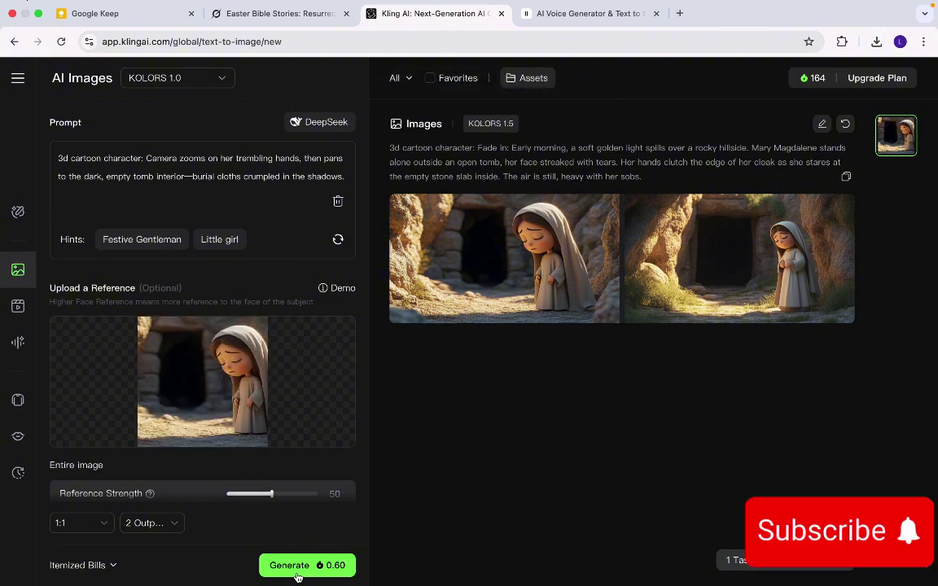
left_click(298, 570)
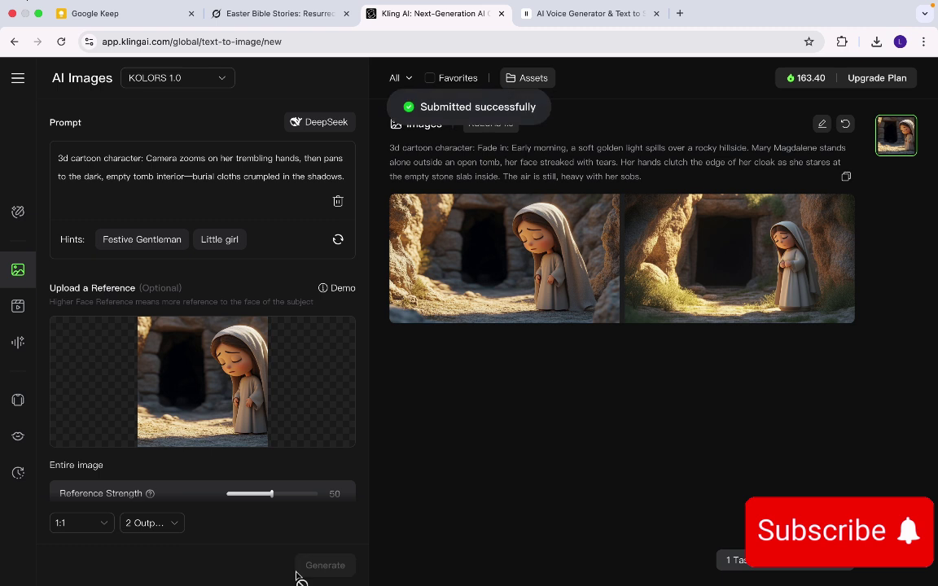
Set the aspect ratio for the reference-based image outputs to 16:9
left_click(94, 523)
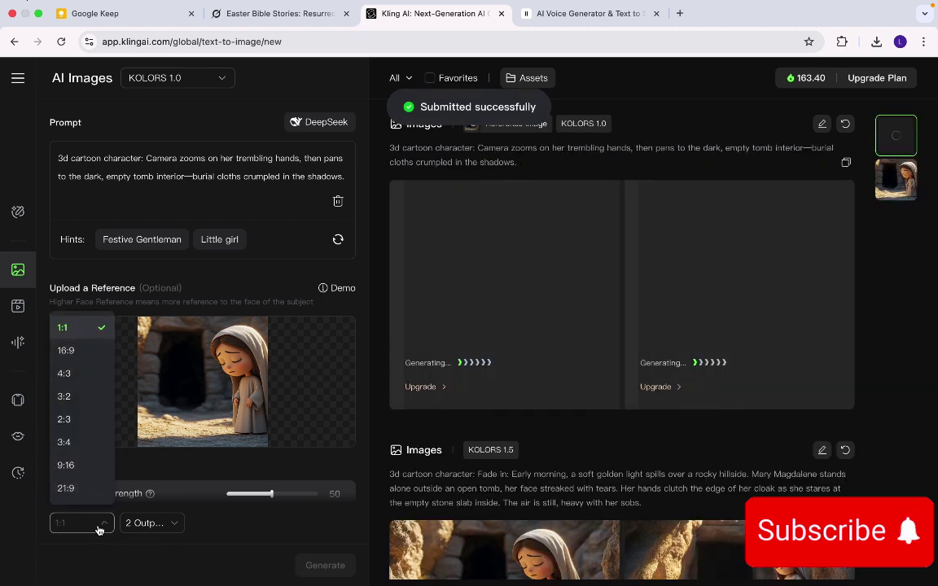
left_click(68, 348)
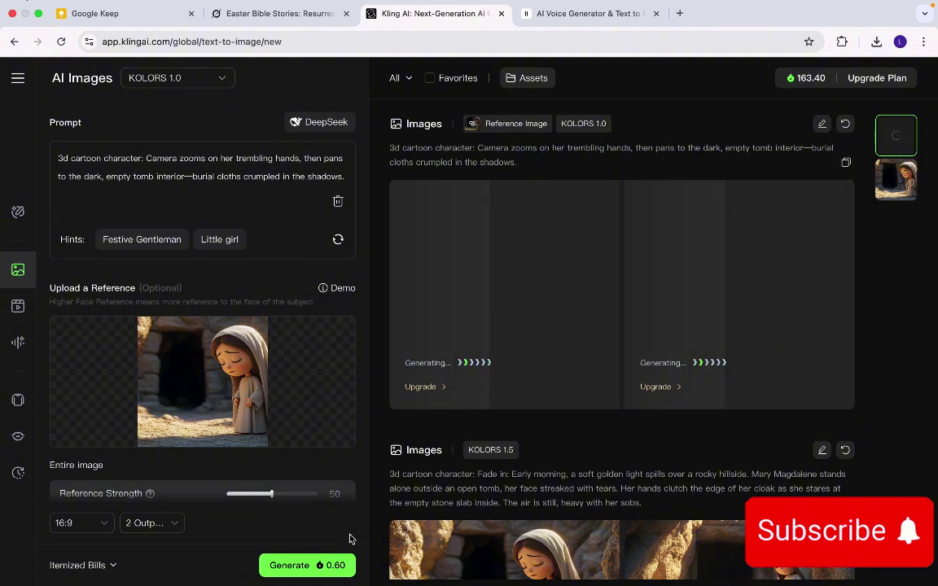
scroll(548, 474, "down", 1)
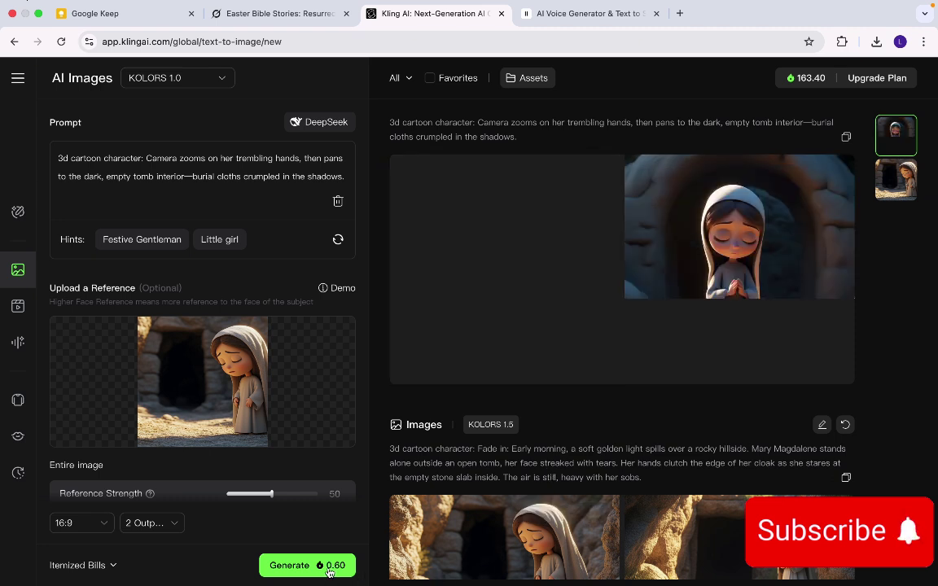
left_click(75, 522)
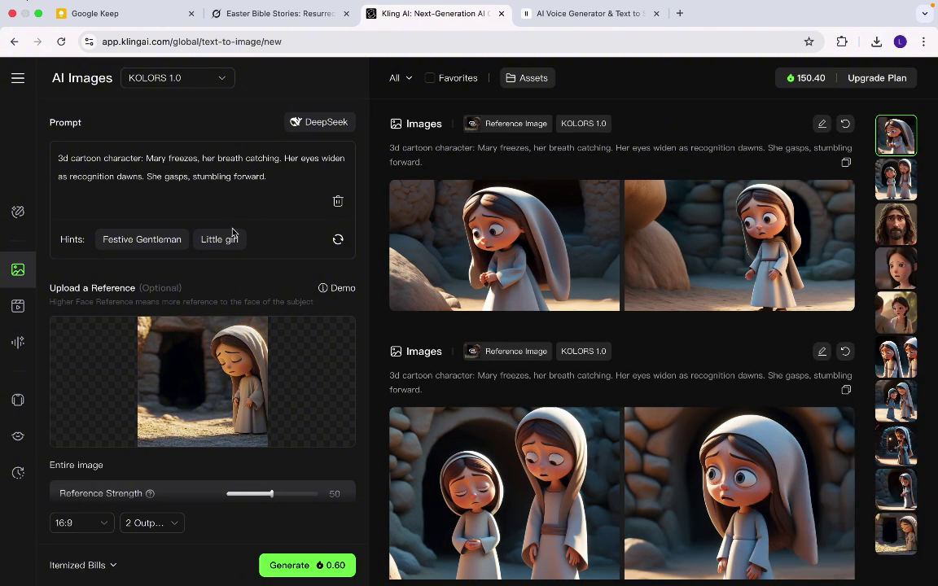
Open the image-to-video generator in Kling AI and review the Scene 1 text of the movie script in Grok
left_click(18, 306)
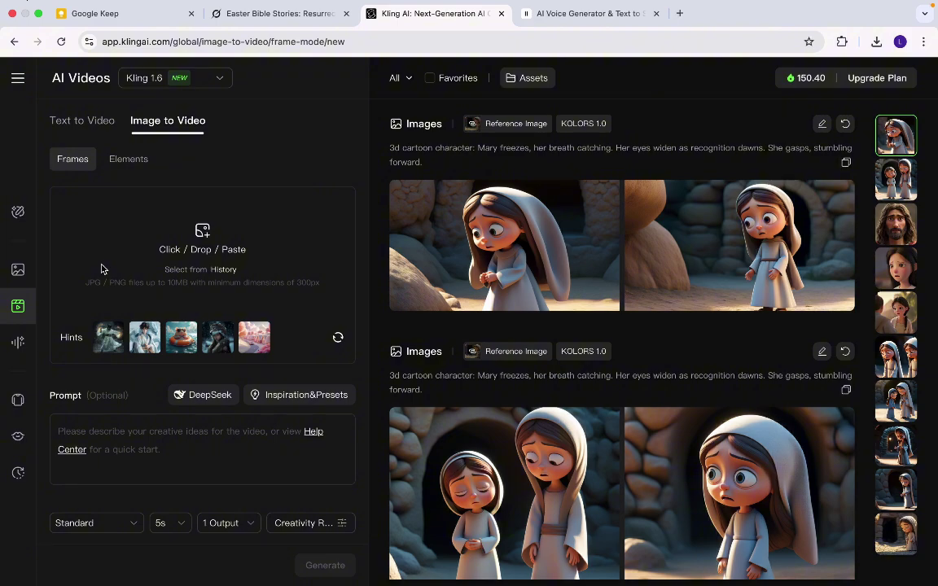
left_click(260, 14)
scroll(291, 84, "up", 15)
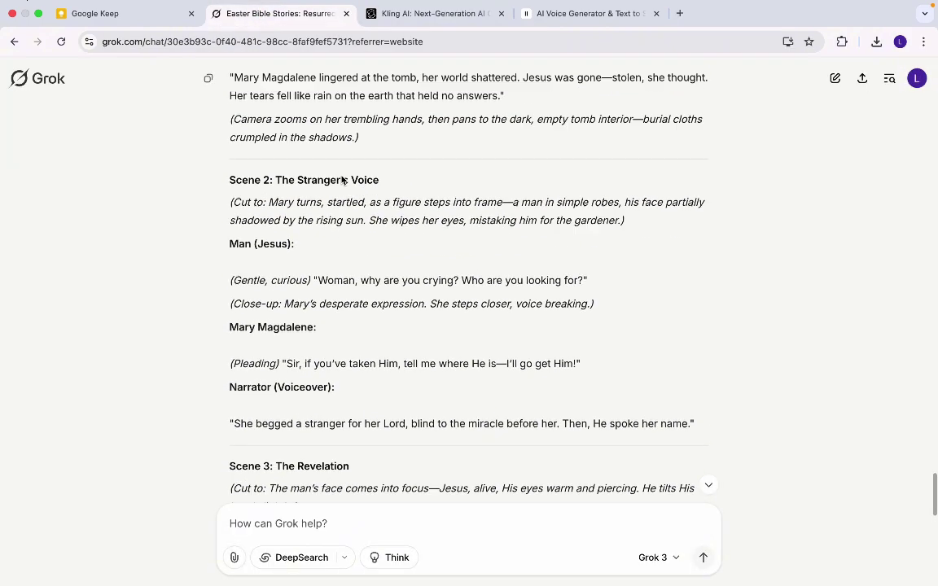
scroll(341, 179, "down", 5)
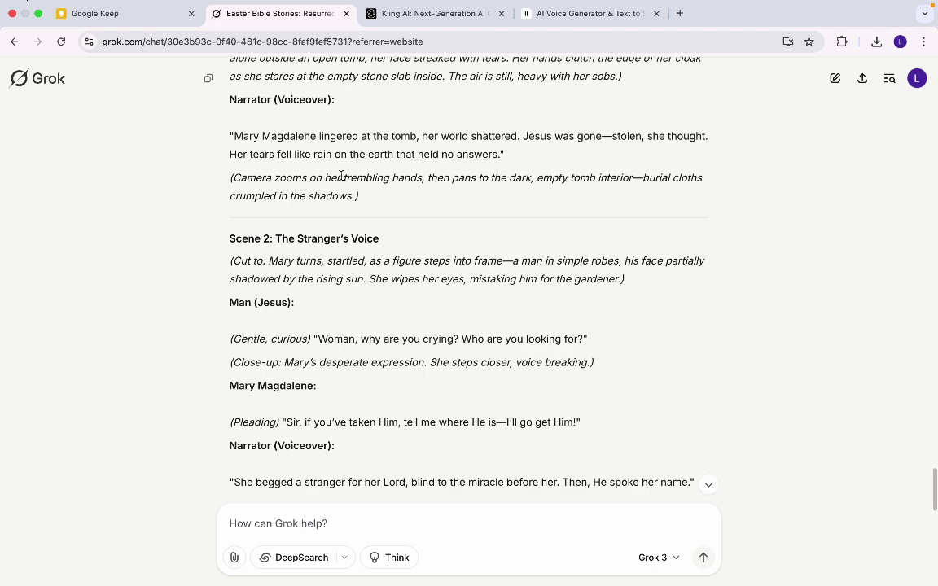
scroll(341, 180, "up", 1)
scroll(341, 180, "up", 2)
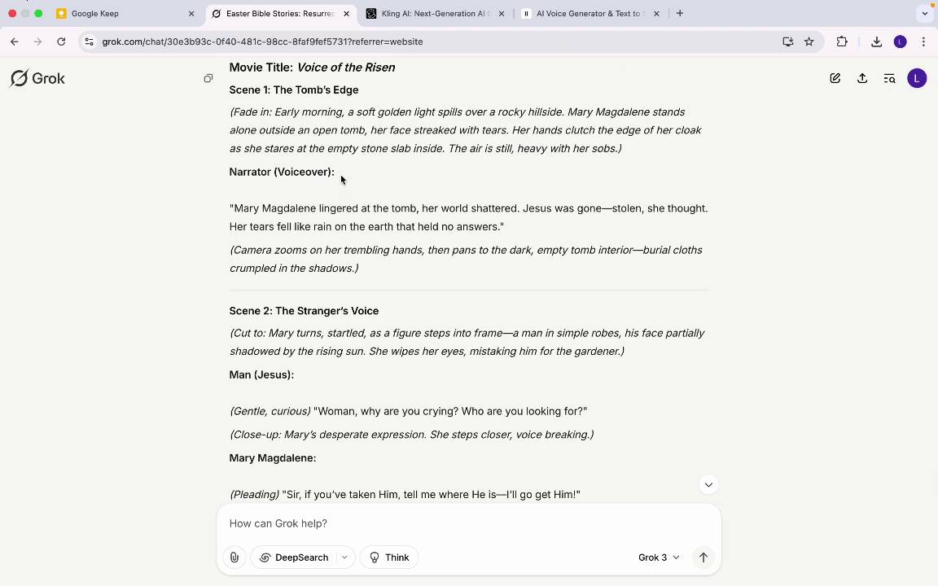
In Kling AI, set the start frame to the history image of the sunlit tomb with the larger, closer view of Mary
key("ctrl+Tab")
left_click(228, 271)
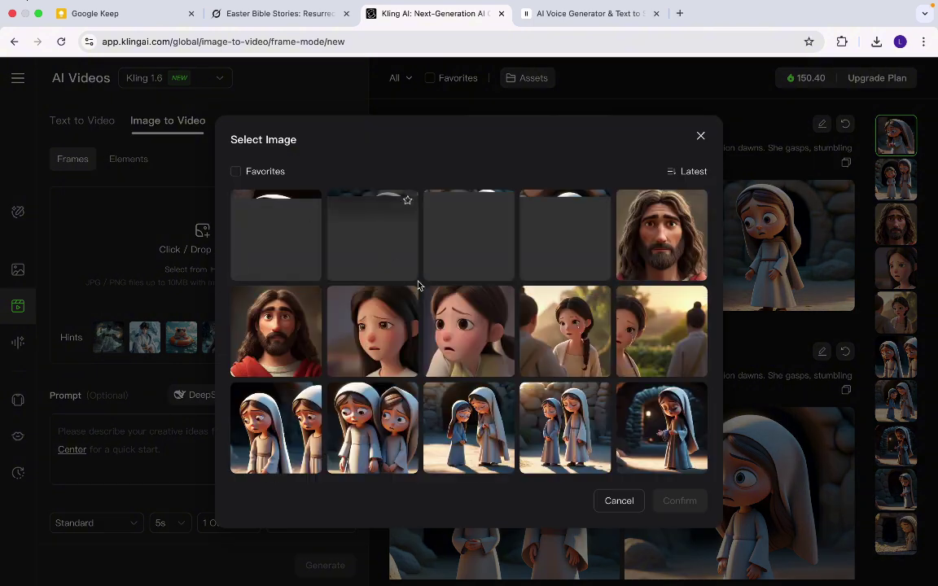
scroll(570, 367, "down", 3)
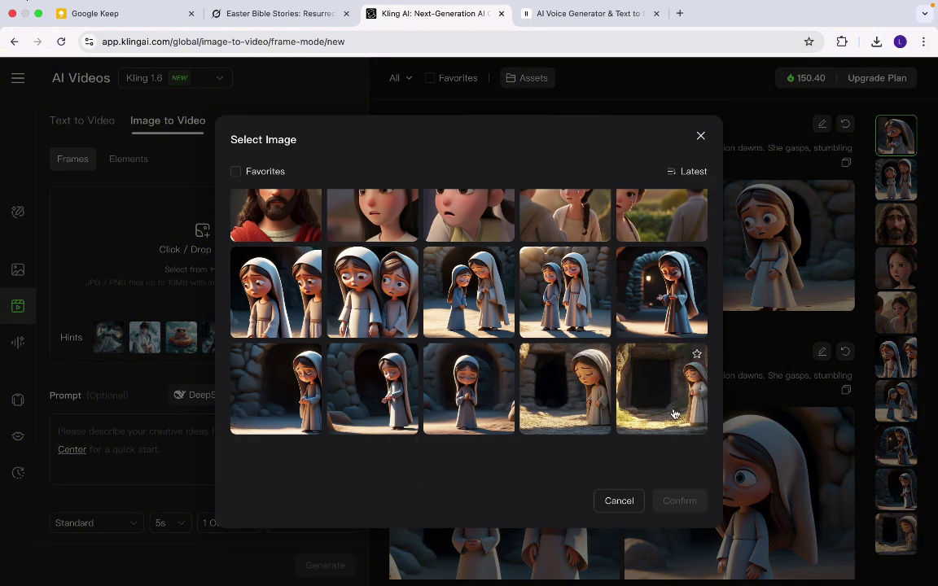
left_click(587, 411)
left_click(691, 498)
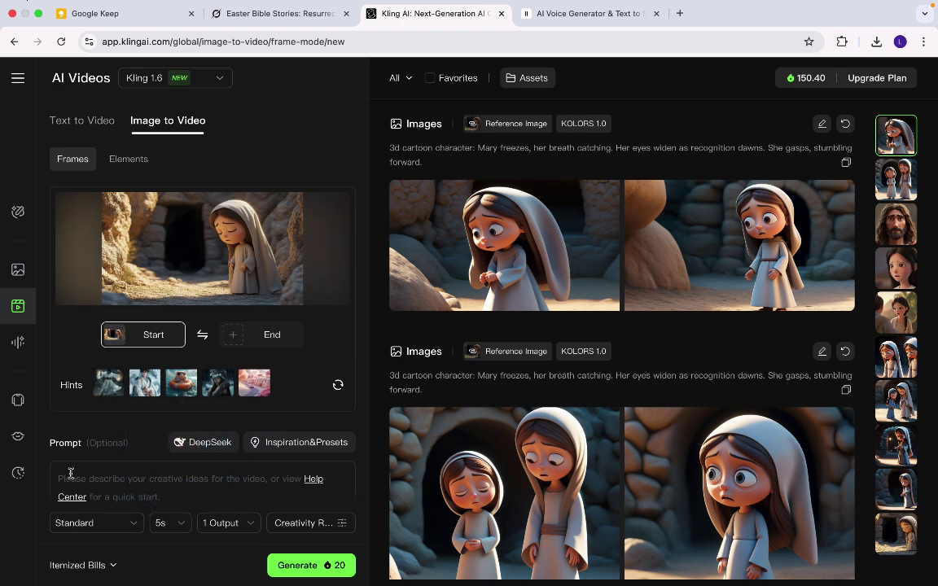
Add the history image of Mary facing forward with clasped hands before the dark tomb as the end frame
left_click(268, 335)
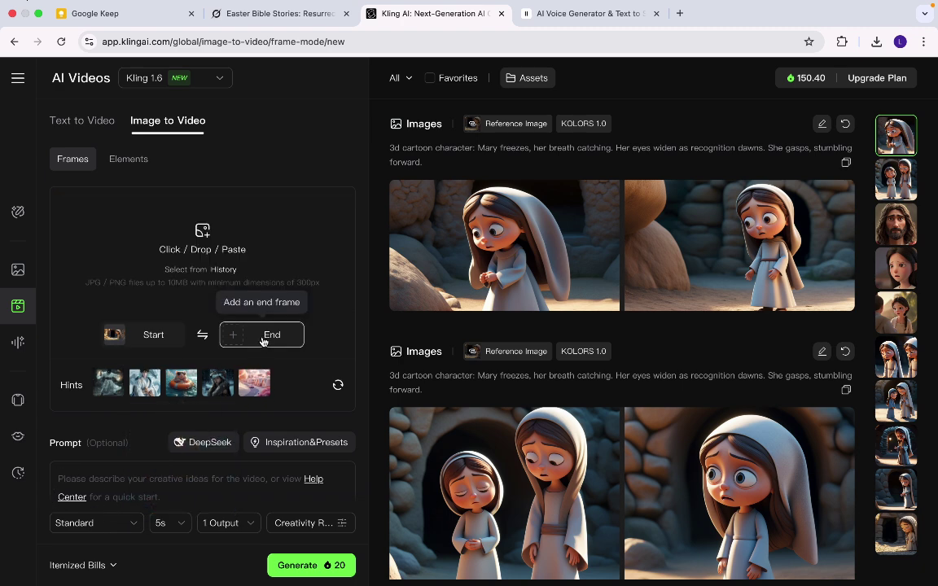
left_click(183, 273)
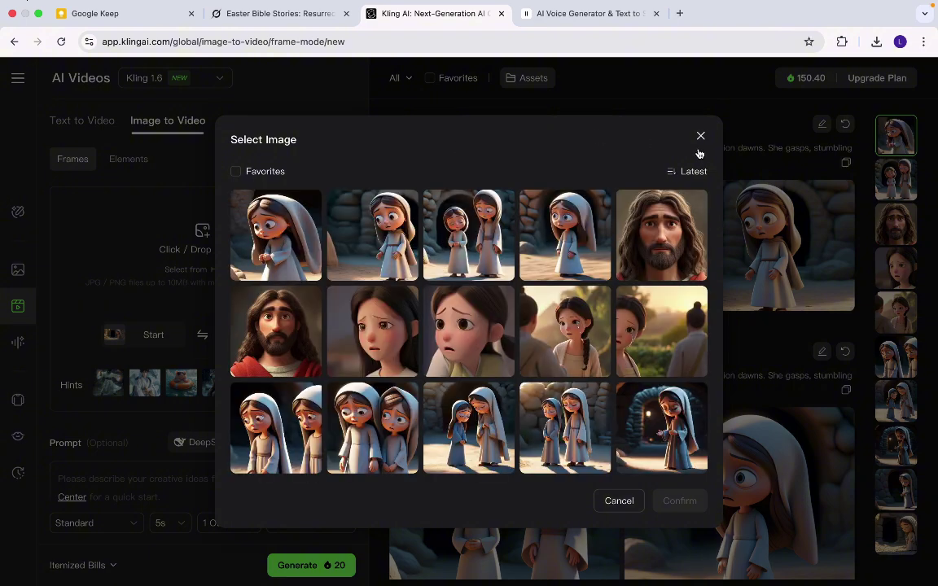
scroll(500, 377, "down", 2)
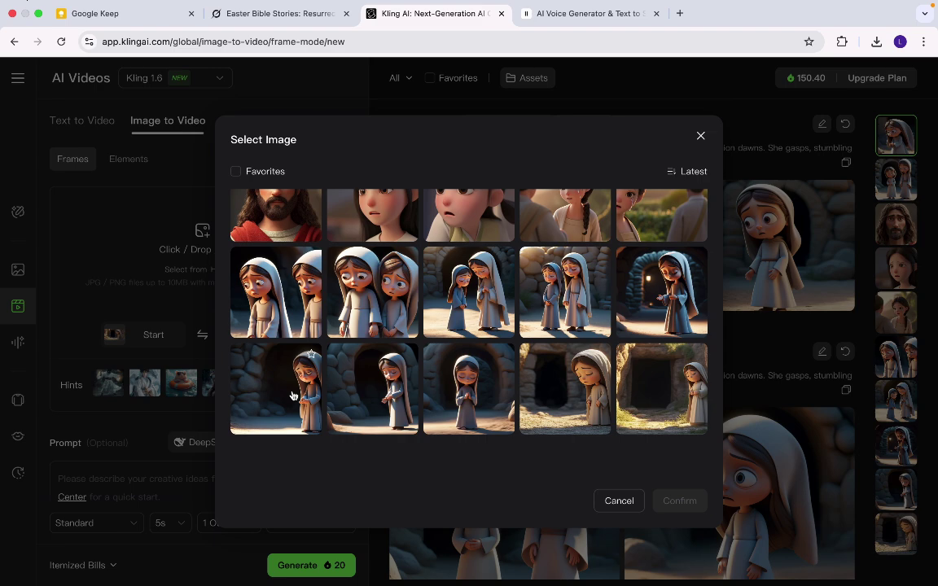
left_click(435, 378)
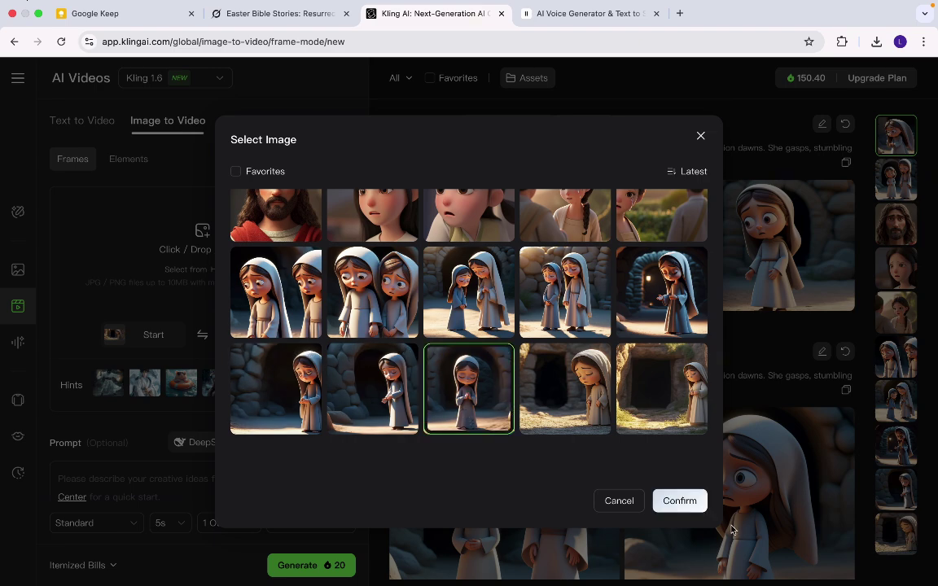
left_click(692, 502)
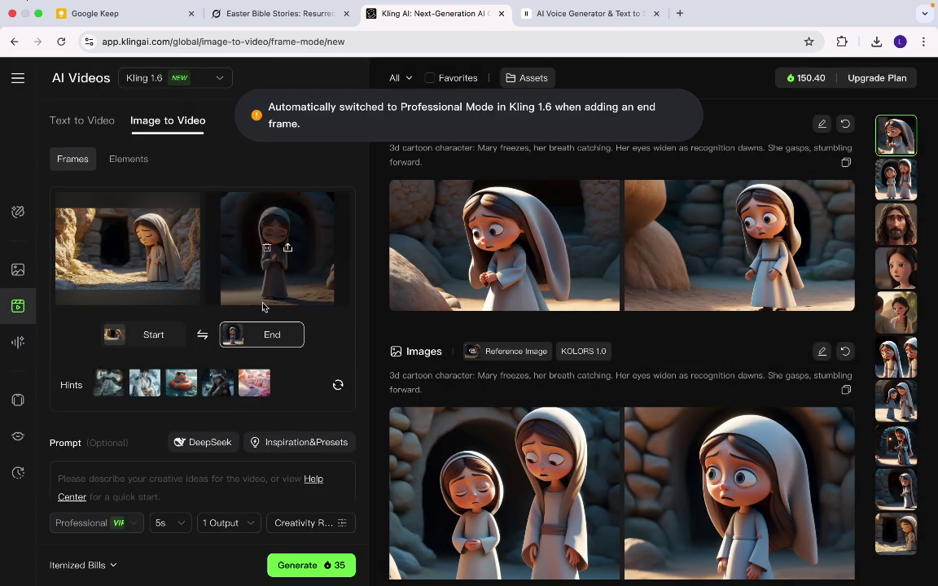
Replace the video prompt with the Scene 1 narrator voiceover from Grok, starting "Mary Magdalene lingered at the tomb"
scroll(263, 306, "down", 3)
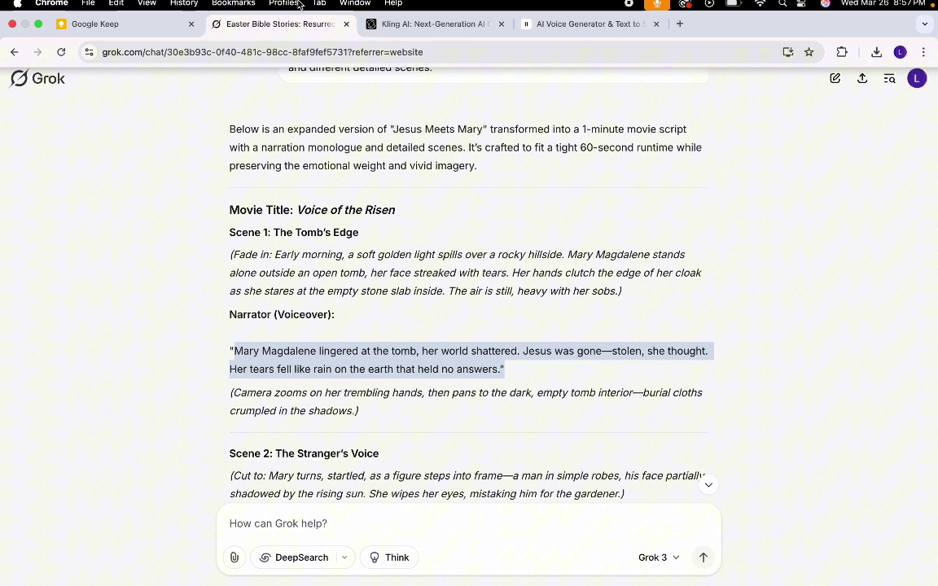
left_click(392, 31)
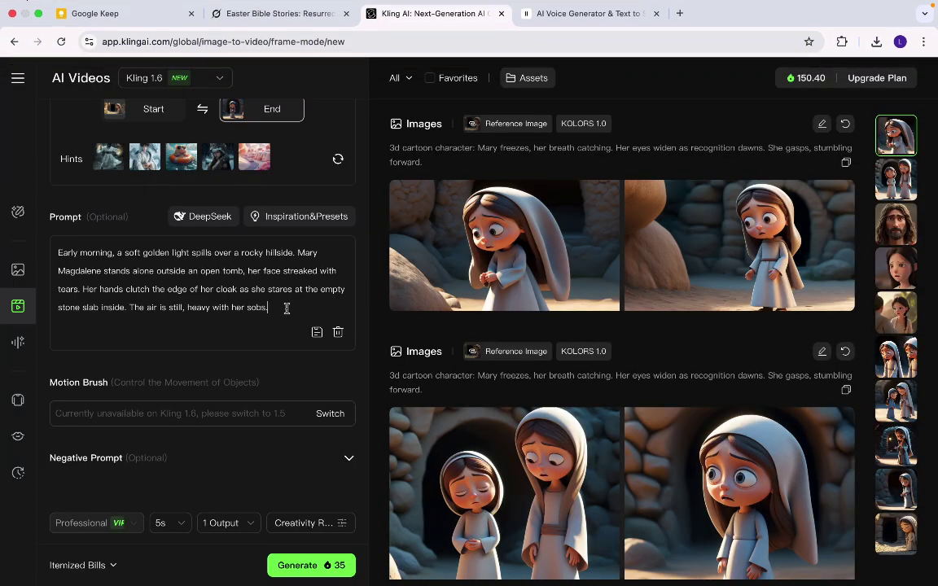
left_click_drag(286, 309, 40, 254)
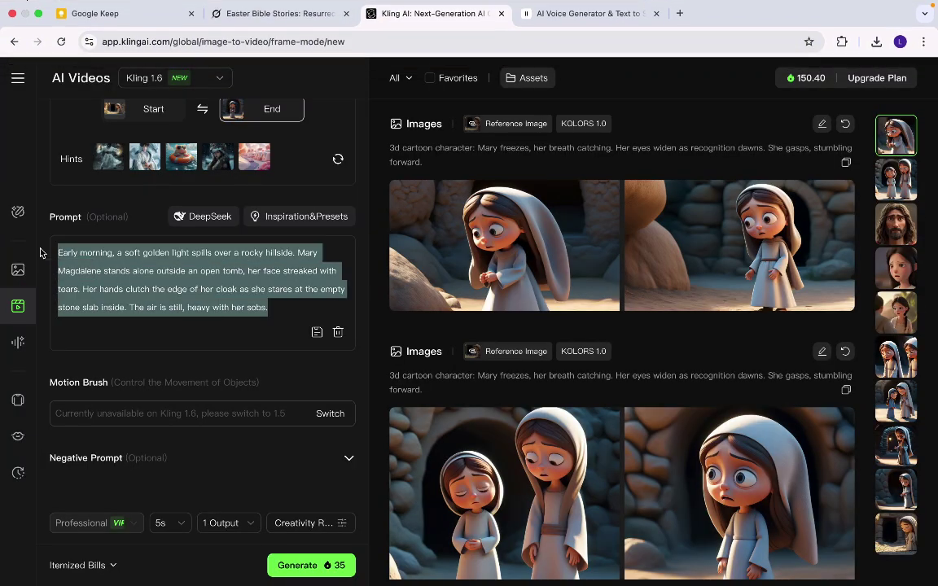
type("Mary Magdalene lingered at the tomb, her world shattered. Jesus was gone—stolen, she thought. Her tears fell like rain on the earth that held no answers.\"")
Keep the clip at 5s with 1 output, set the creativity/relevance value to 0.75, and generate the video
left_click(171, 525)
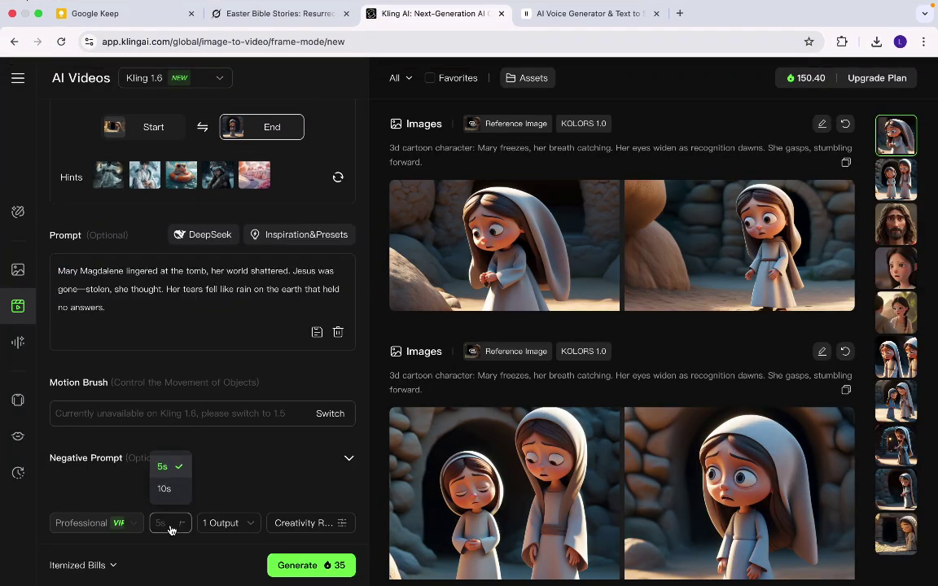
left_click(176, 462)
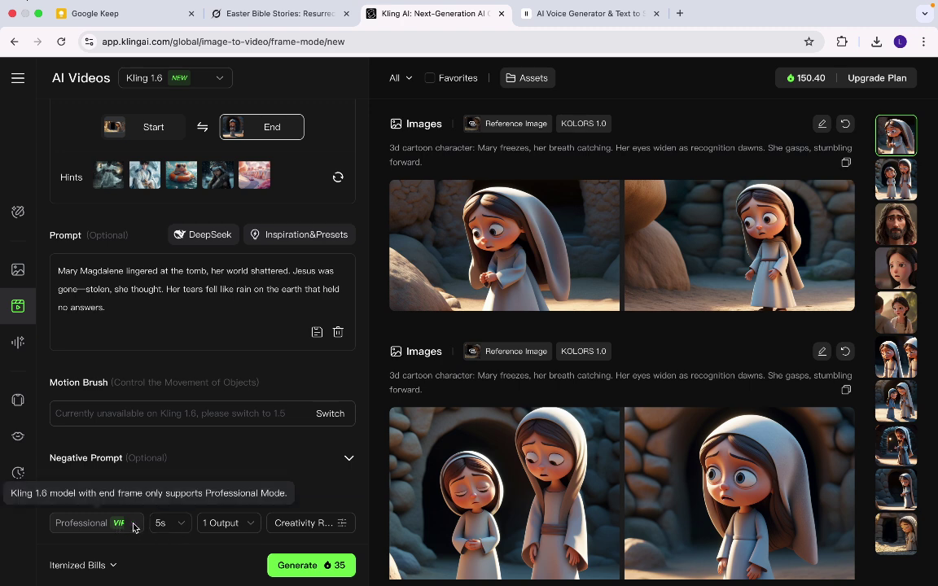
left_click(236, 523)
left_click(240, 525)
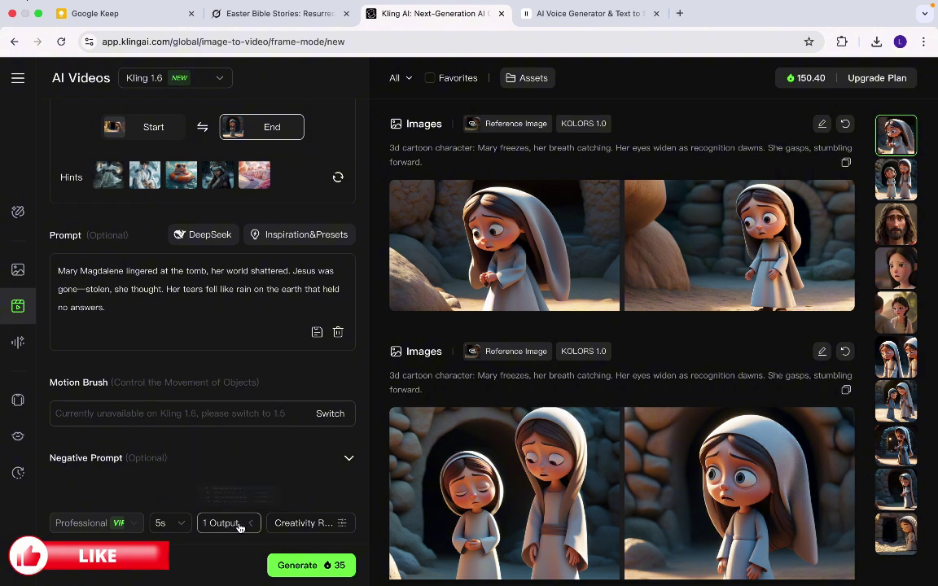
left_click(297, 523)
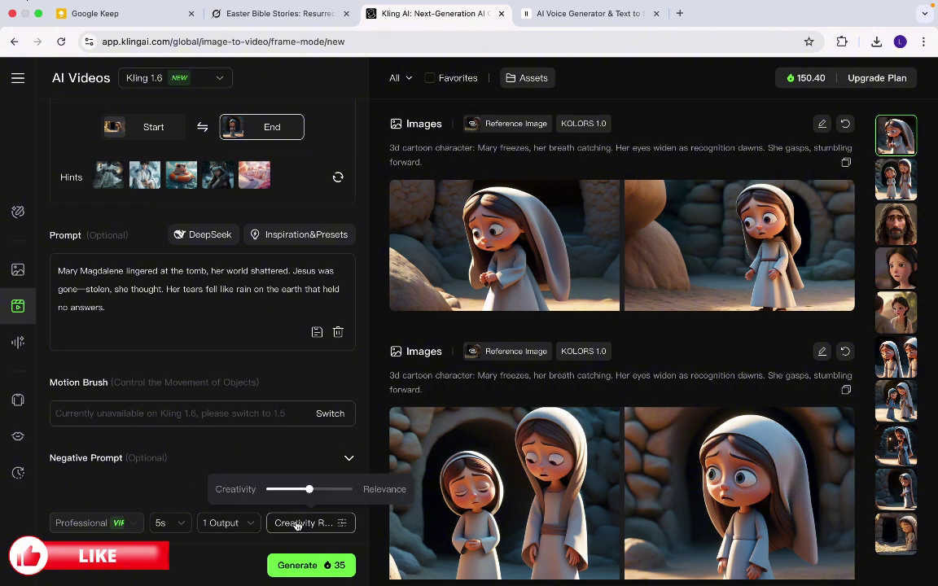
left_click(331, 492)
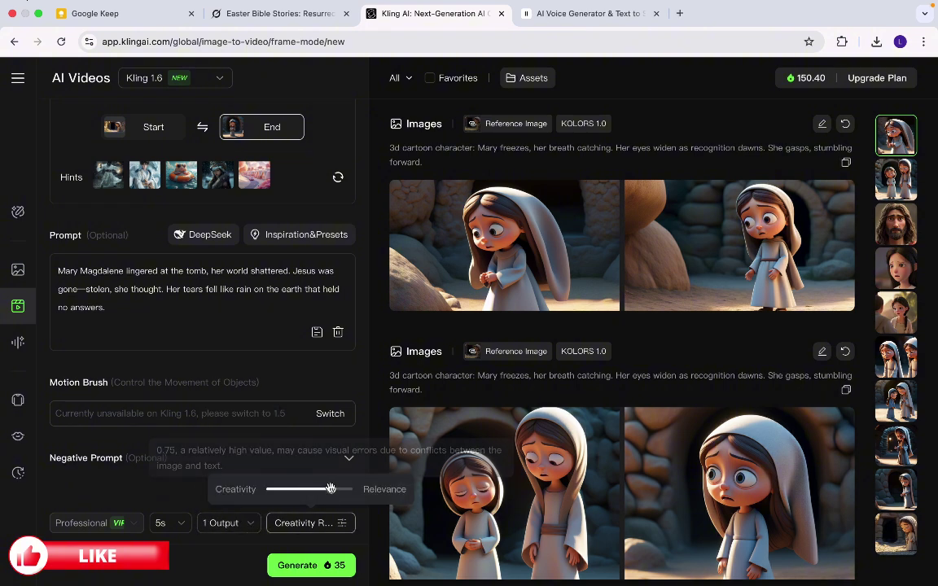
left_click(312, 570)
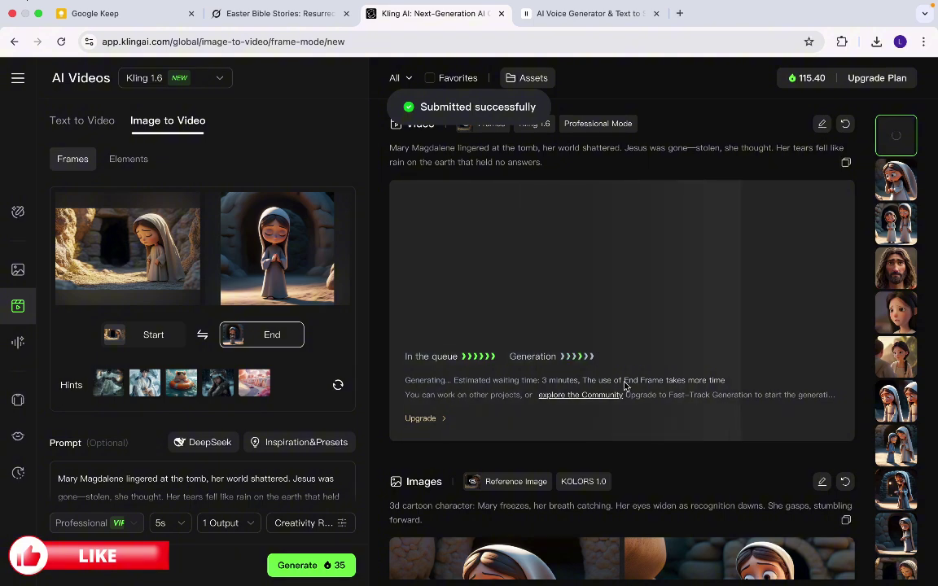
Review Scene 2 of the script in Grok, and check the generated tomb clip in Kling AI from its beginning
left_click(281, 14)
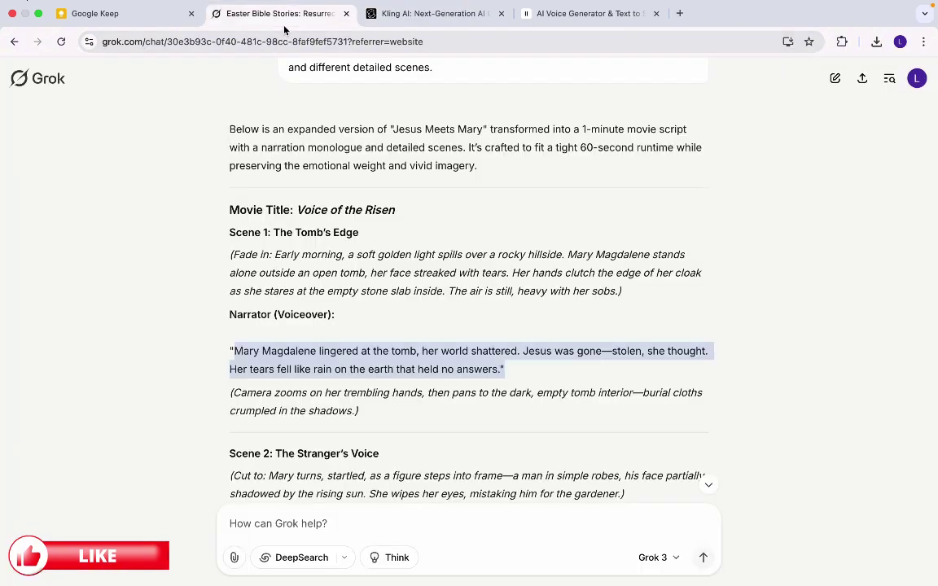
scroll(288, 335, "down", 5)
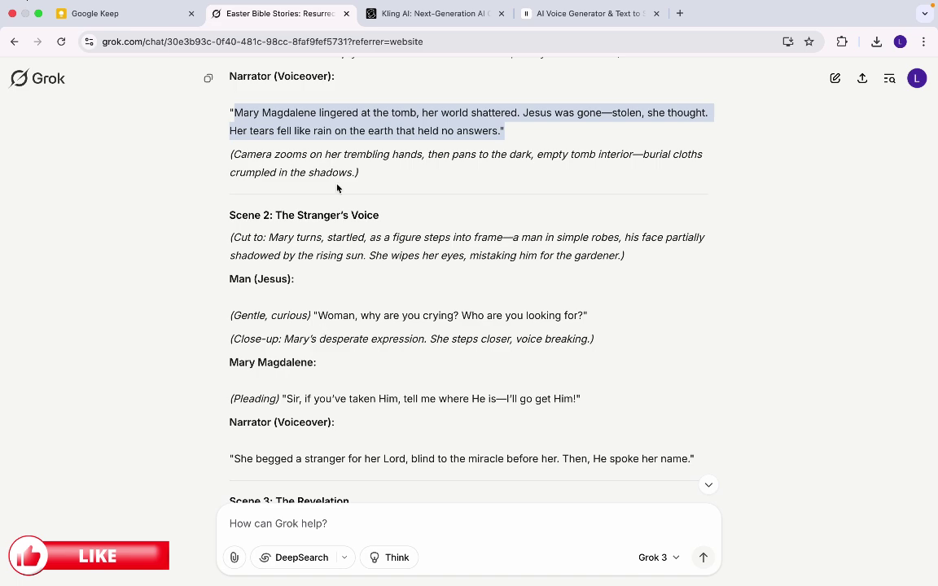
left_click(432, 14)
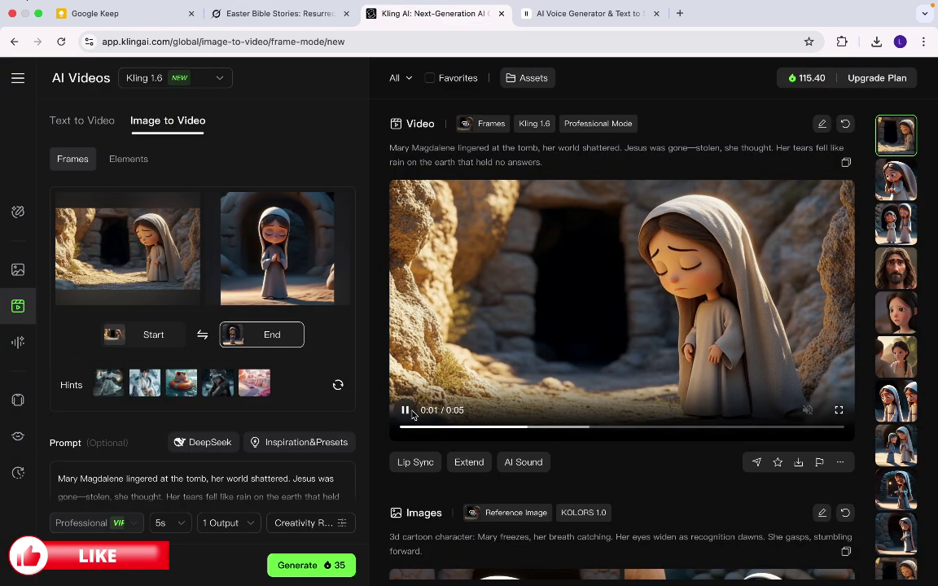
left_click(404, 426)
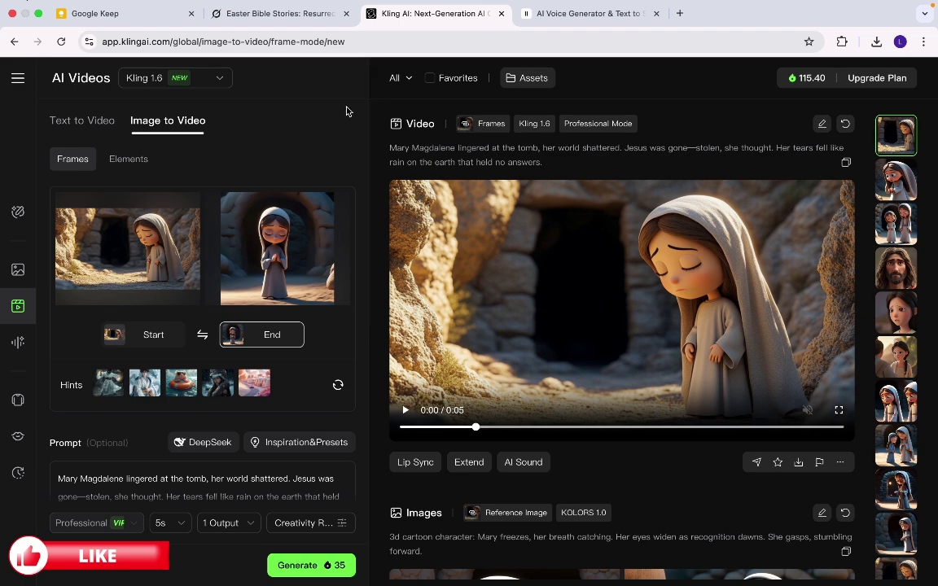
Copy the Scene 2 description starting "Mary turns, startled" from the Grok script and return to Kling AI
left_click(272, 16)
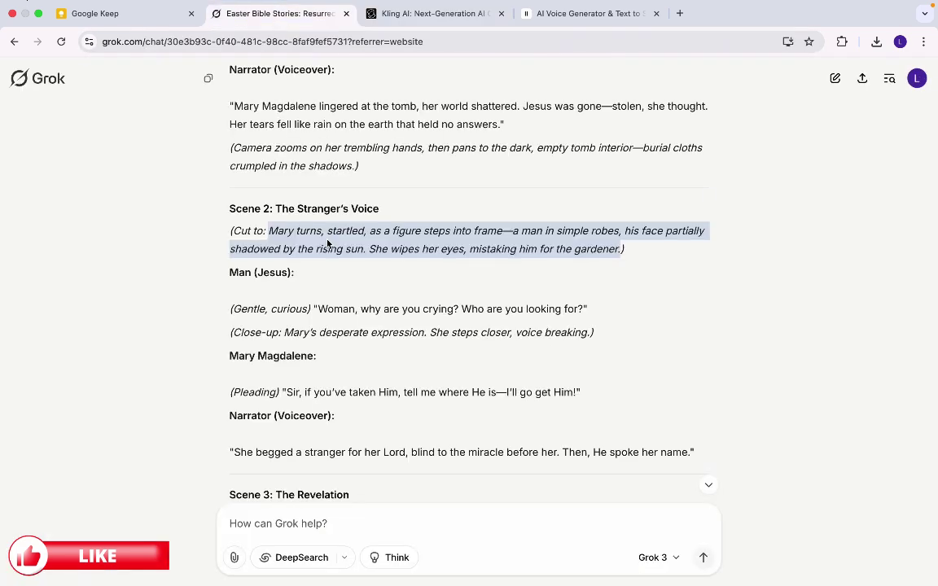
right_click(328, 242)
left_click(345, 266)
left_click(431, 13)
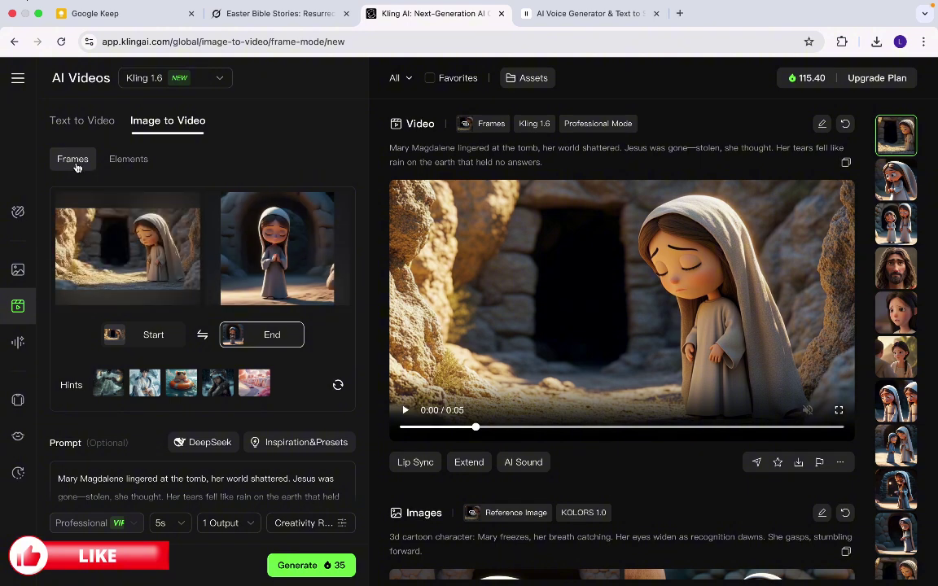
Remove both existing frames and set the start frame to the history image of Mary in the dark stone archway with glowing lights
mouse_move(136, 267)
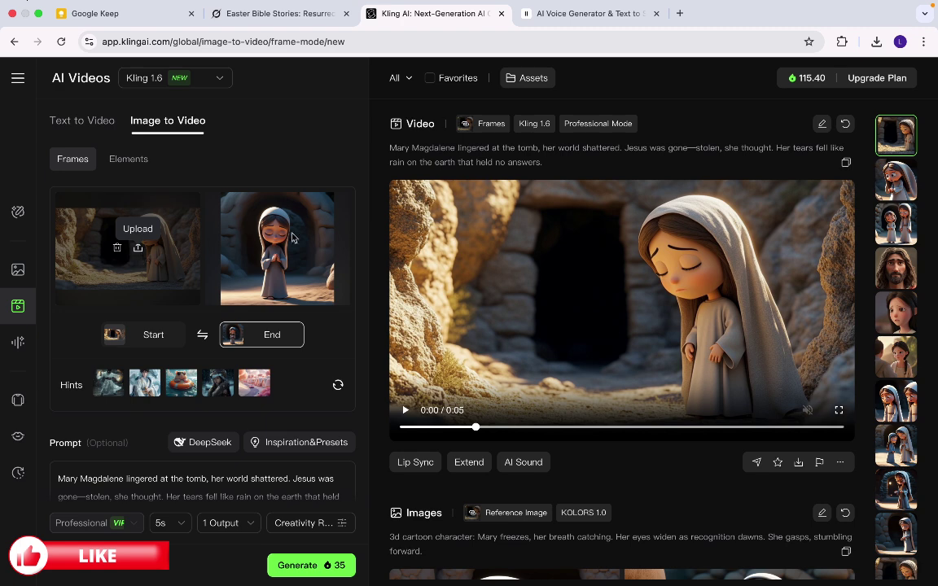
left_click(116, 251)
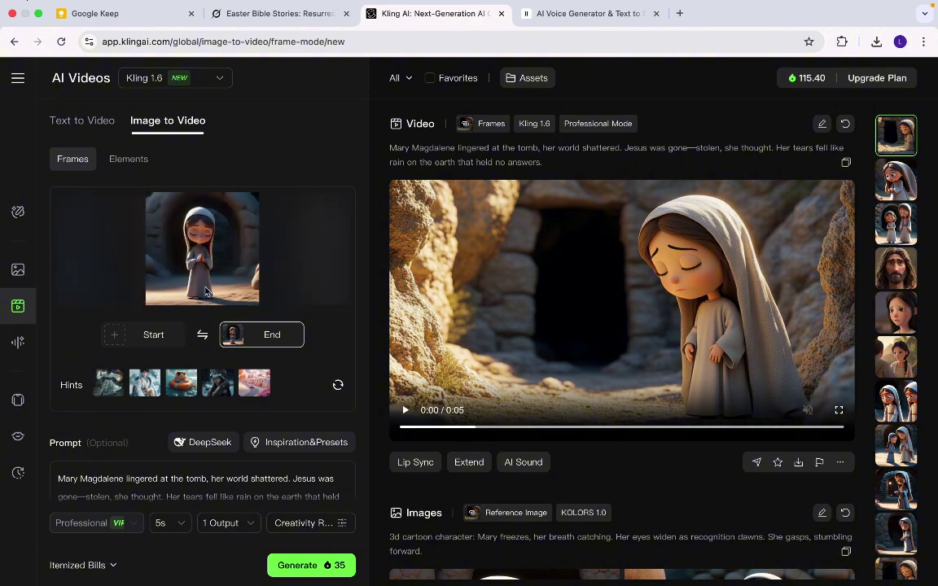
left_click(212, 249)
left_click(220, 268)
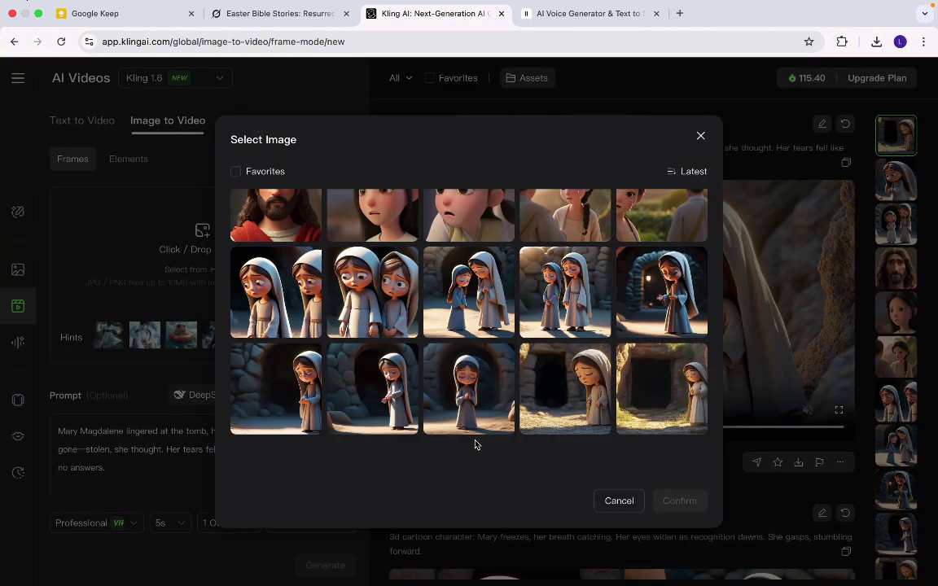
left_click(469, 389)
left_click(661, 291)
left_click(676, 500)
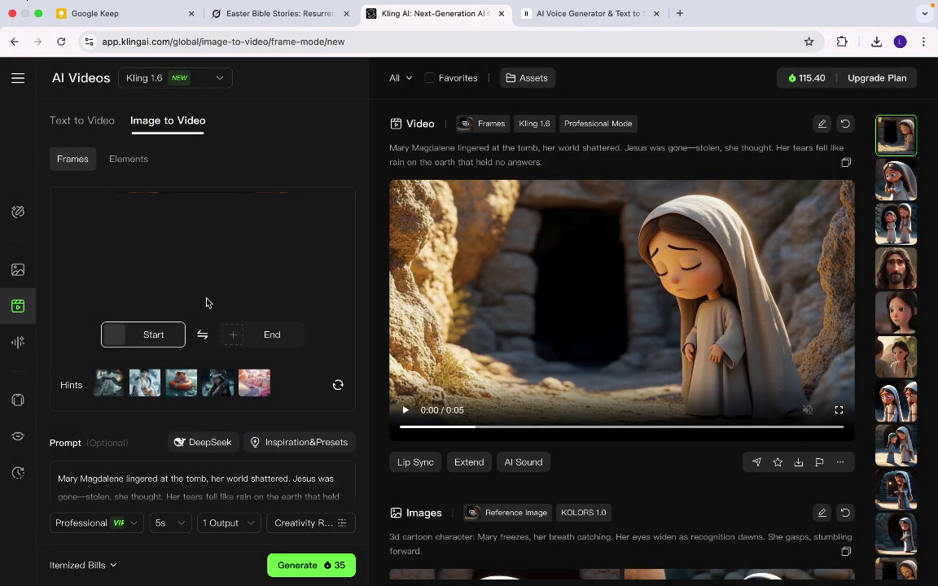
Add the history portrait of Jesus in the red robe as the end frame
left_click(258, 339)
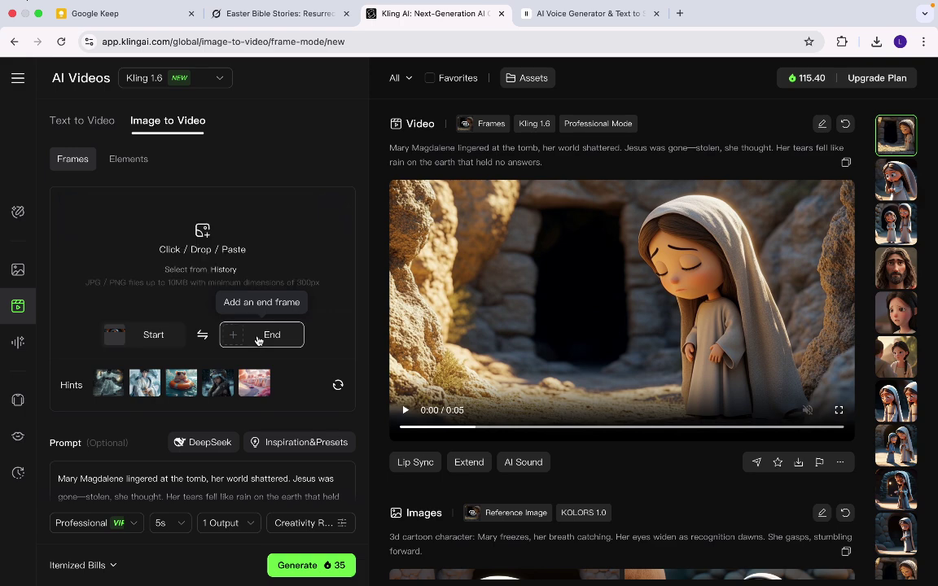
left_click(221, 270)
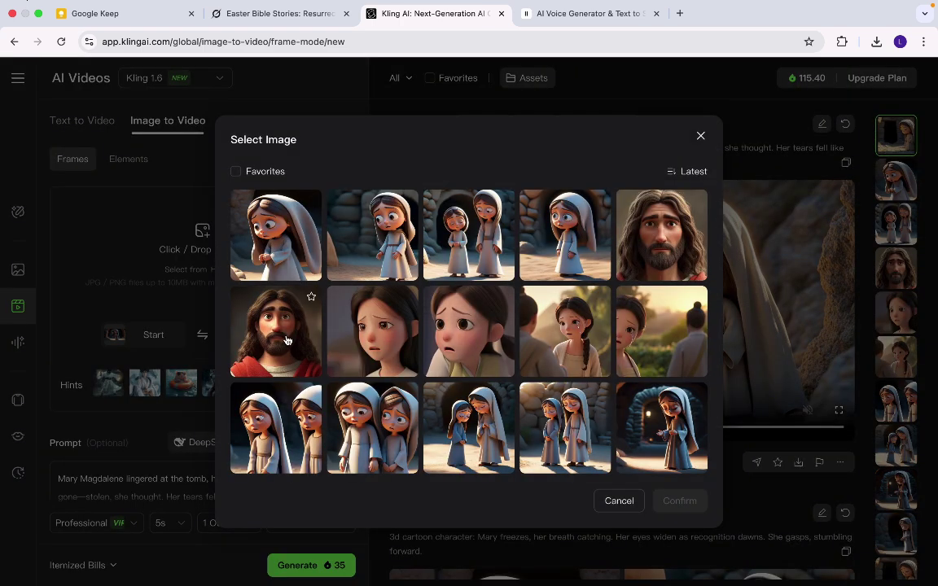
left_click(287, 341)
left_click(680, 500)
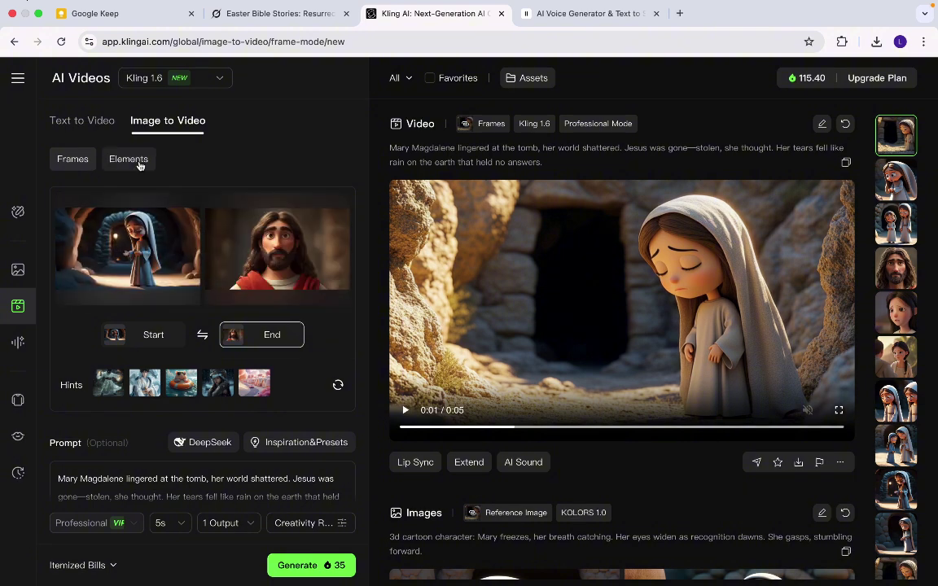
Replace the prompt with the copied "Mary turns, startled" description and generate a single 5s Professional clip
scroll(184, 438, "down", 4)
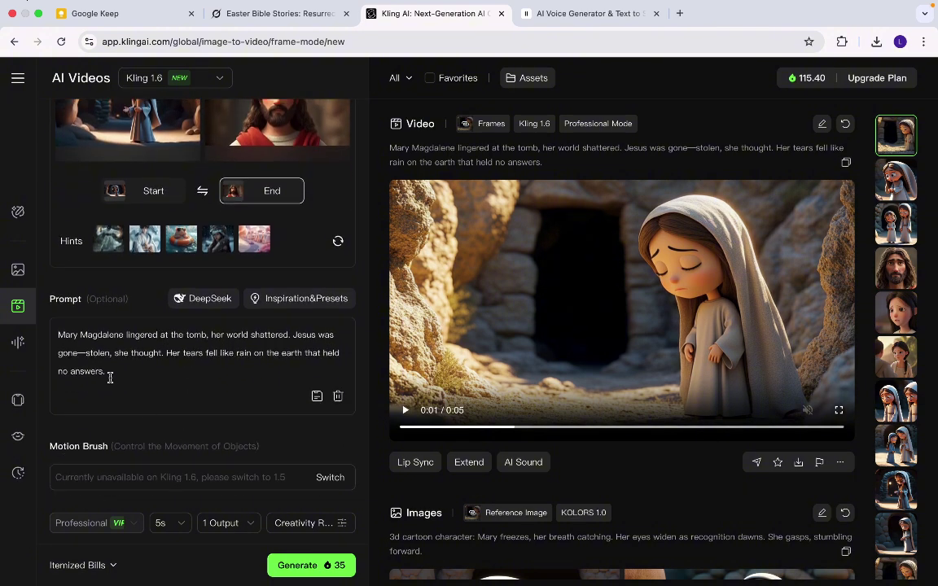
left_click_drag(115, 373, 49, 324)
key("super+v")
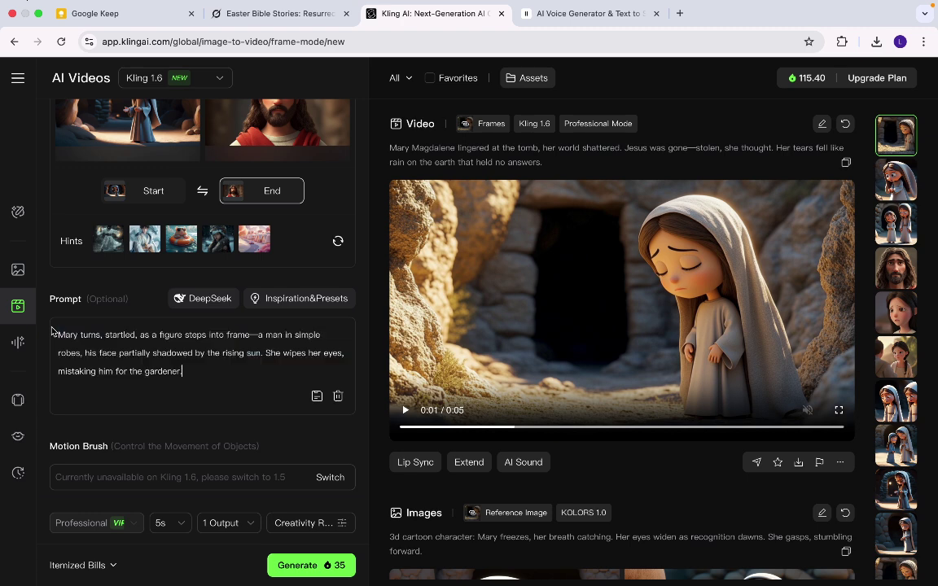
scroll(219, 411, "down", 3)
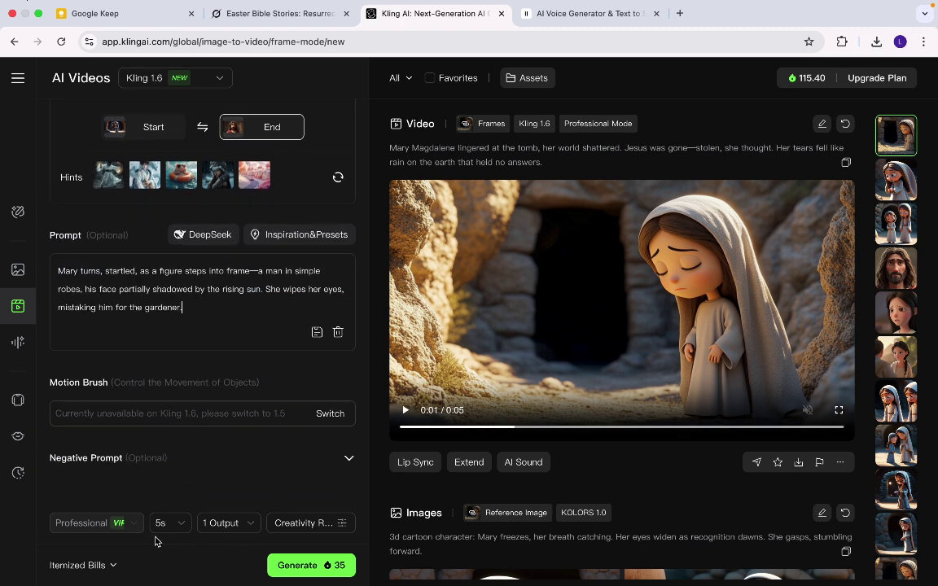
left_click(243, 529)
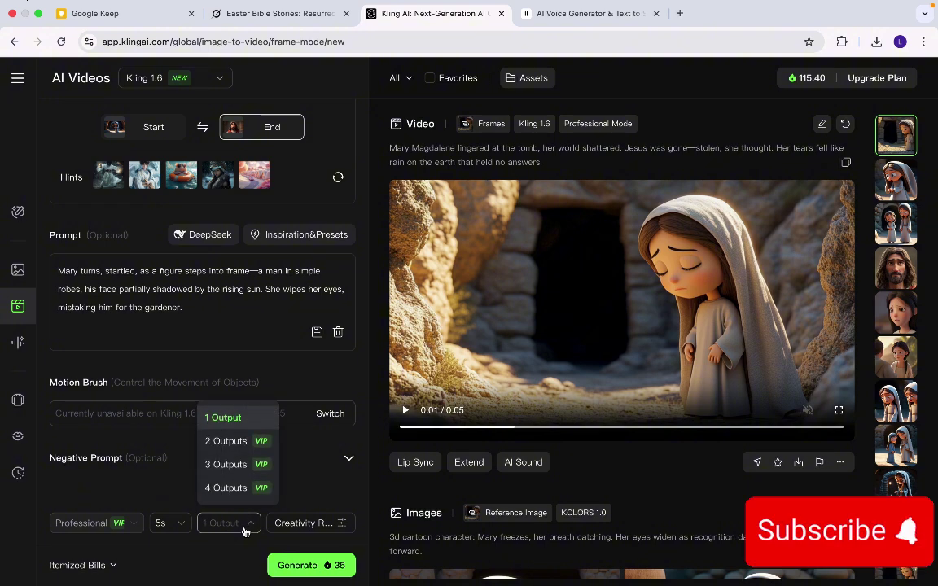
left_click(243, 530)
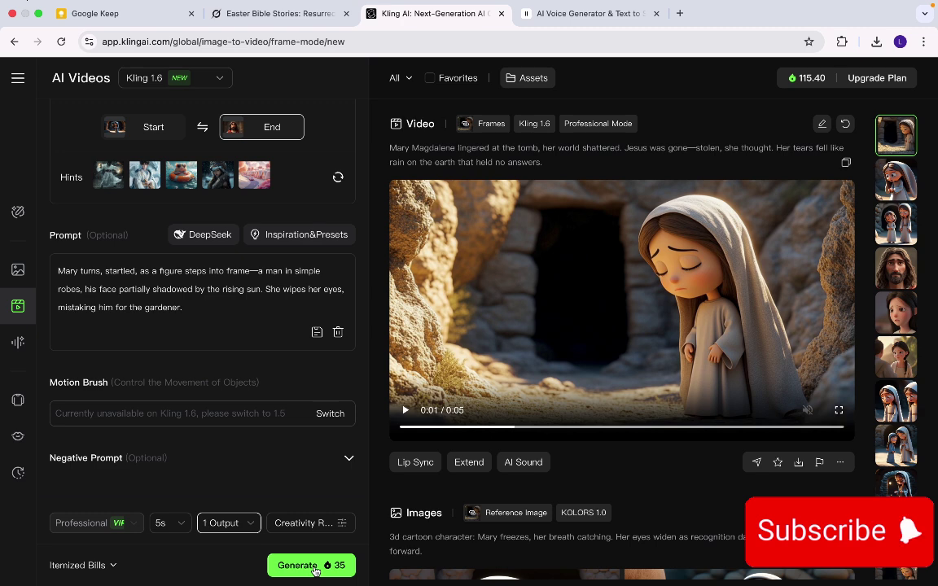
left_click(314, 569)
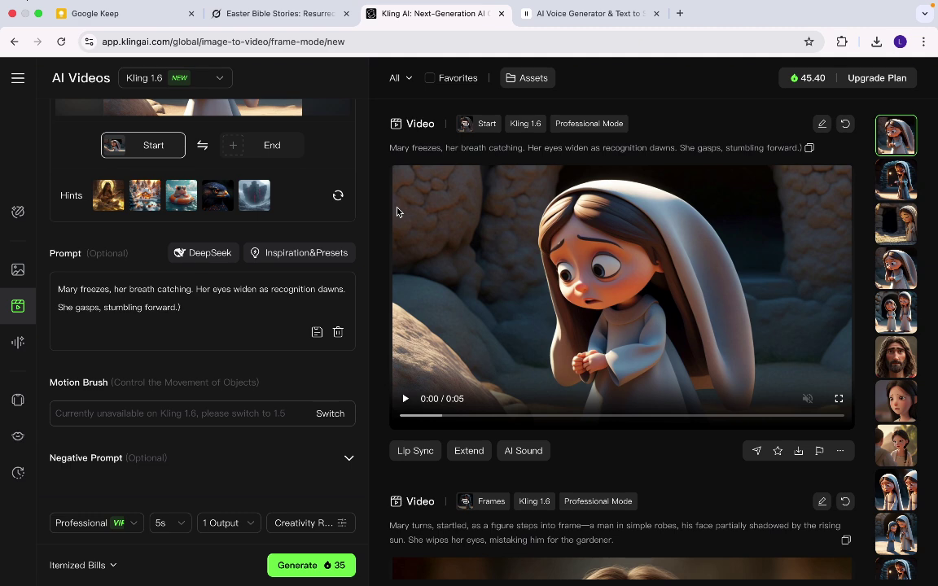
Switch to ElevenLabs Text to Speech and clear the existing jungle story text
left_click(554, 17)
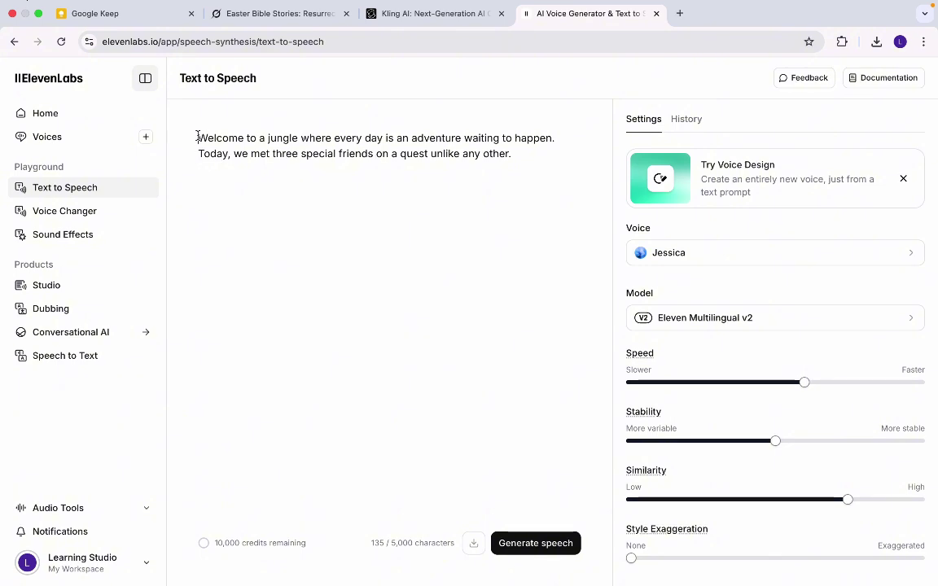
left_click_drag(197, 136, 553, 160)
key("BackSpace")
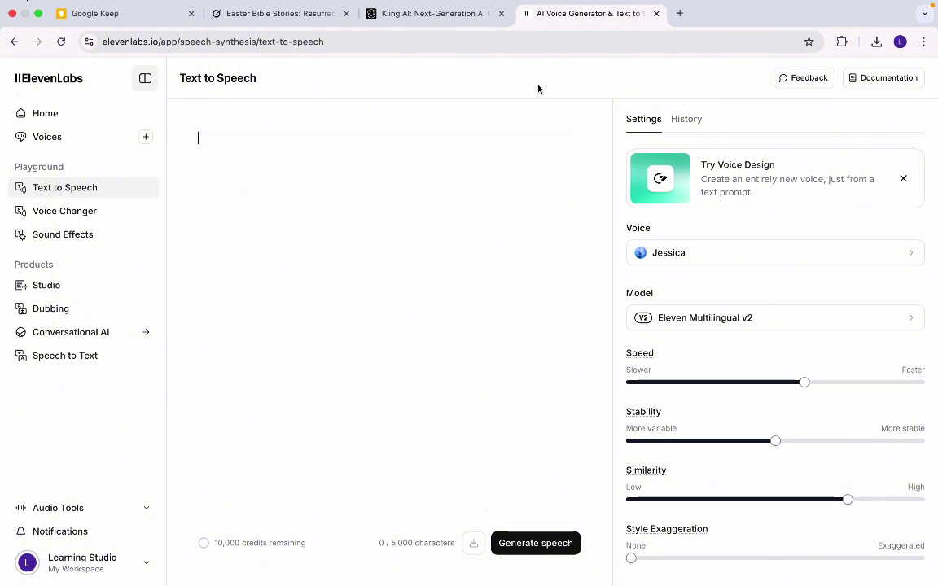
Copy the narration and Jesus's spoken lines from the Grok script into the ElevenLabs text, ending with "death was undone."
left_click(268, 15)
scroll(302, 220, "up", 5)
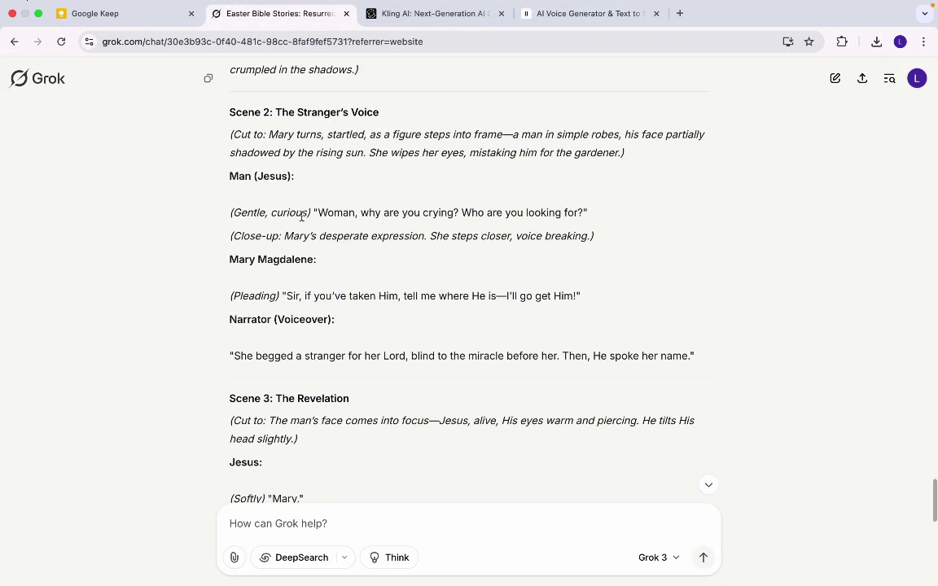
scroll(293, 206, "up", 4)
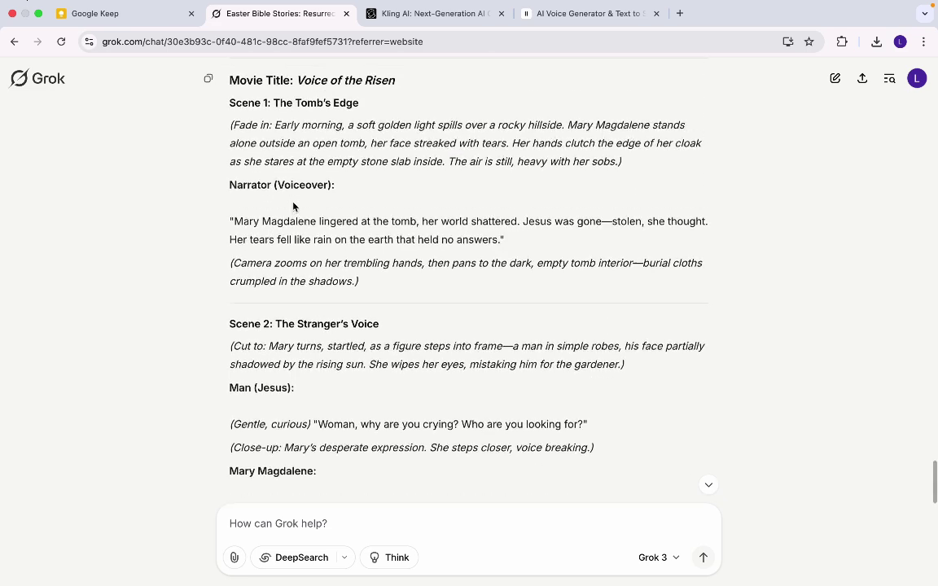
scroll(293, 202, "down", 1)
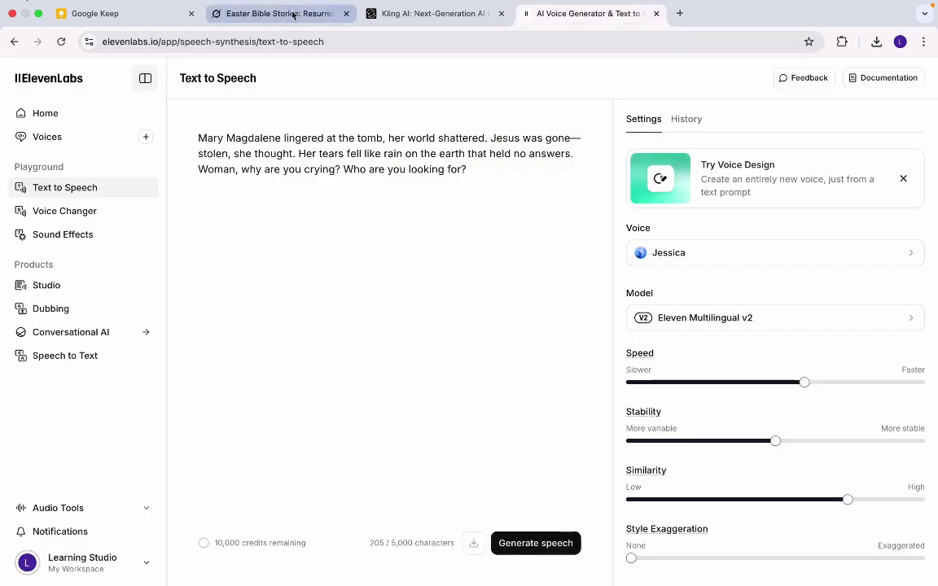
left_click(262, 13)
scroll(305, 363, "down", 1)
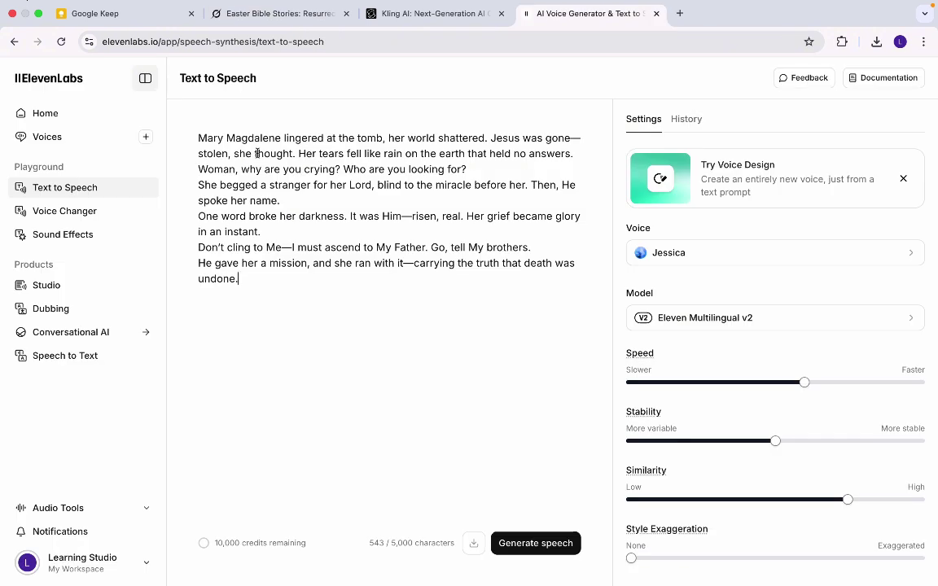
left_click_drag(201, 138, 304, 300)
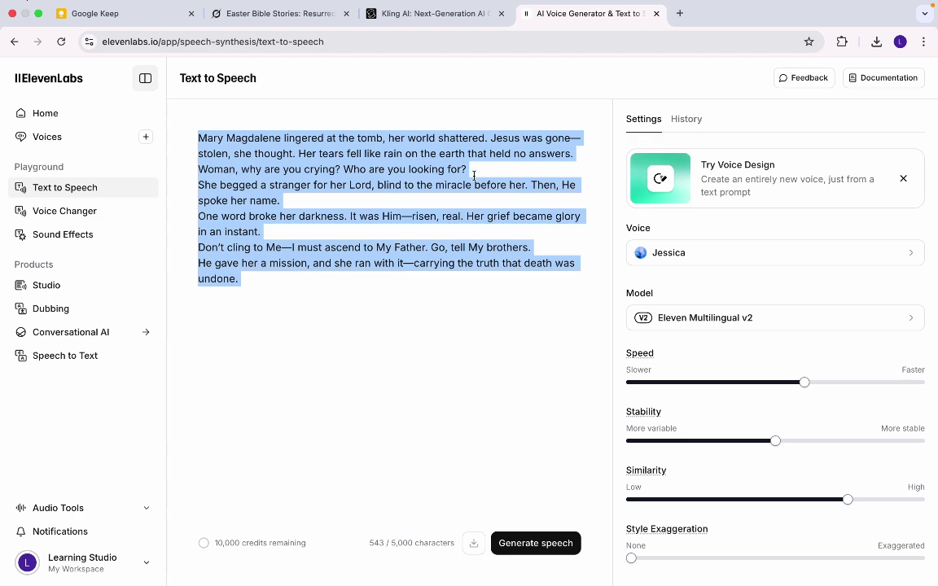
Set the narration voice to Bill and check the model choices, keeping Eleven Multilingual v2
left_click(674, 253)
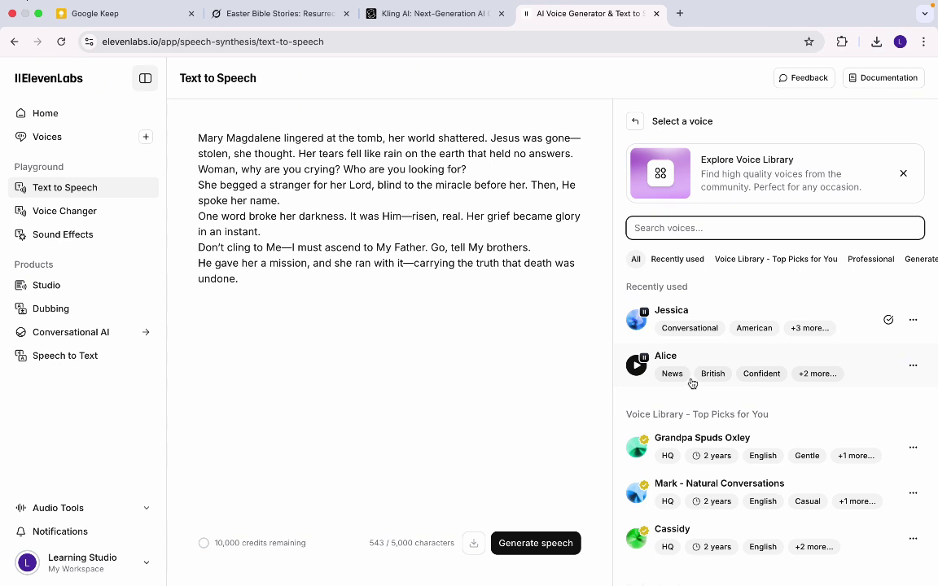
scroll(798, 509, "down", 10)
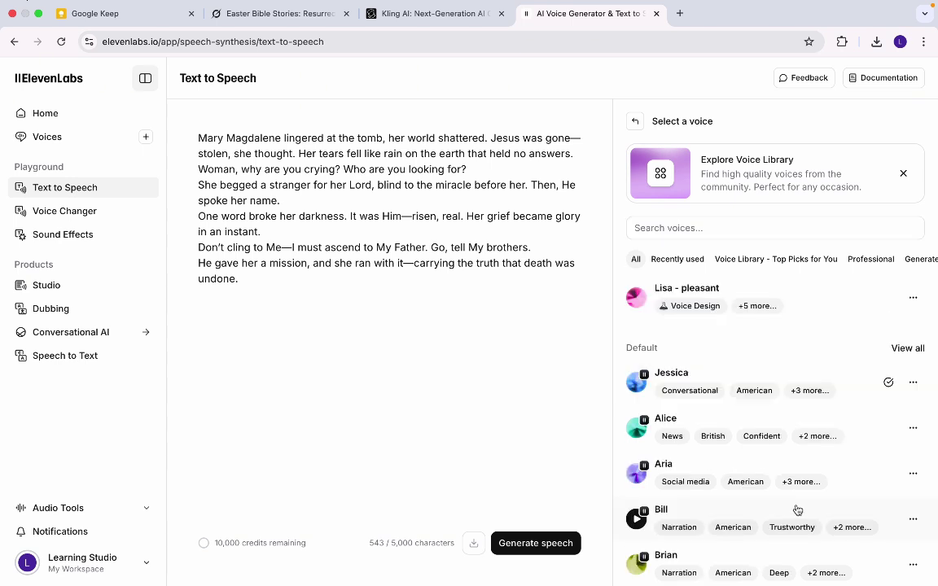
left_click(694, 511)
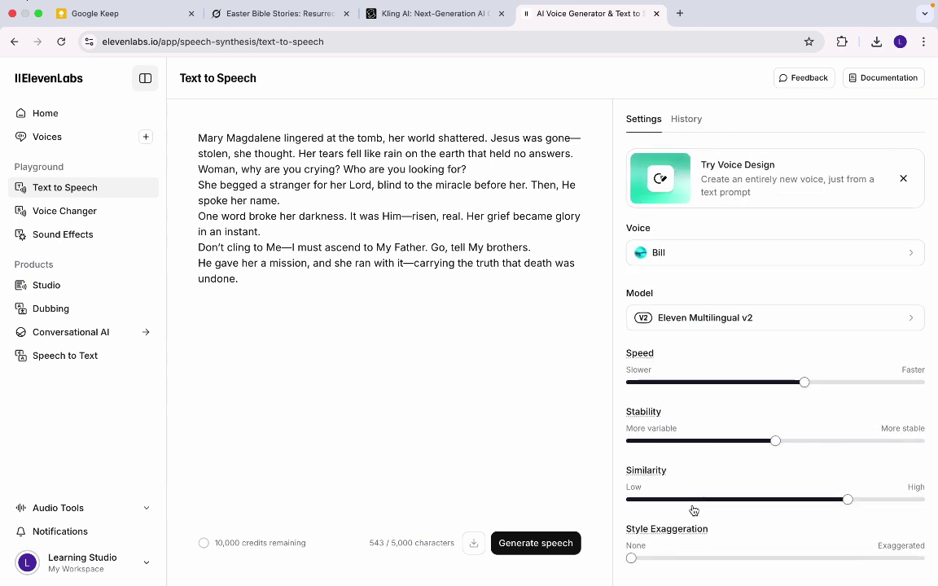
left_click(699, 323)
left_click(635, 122)
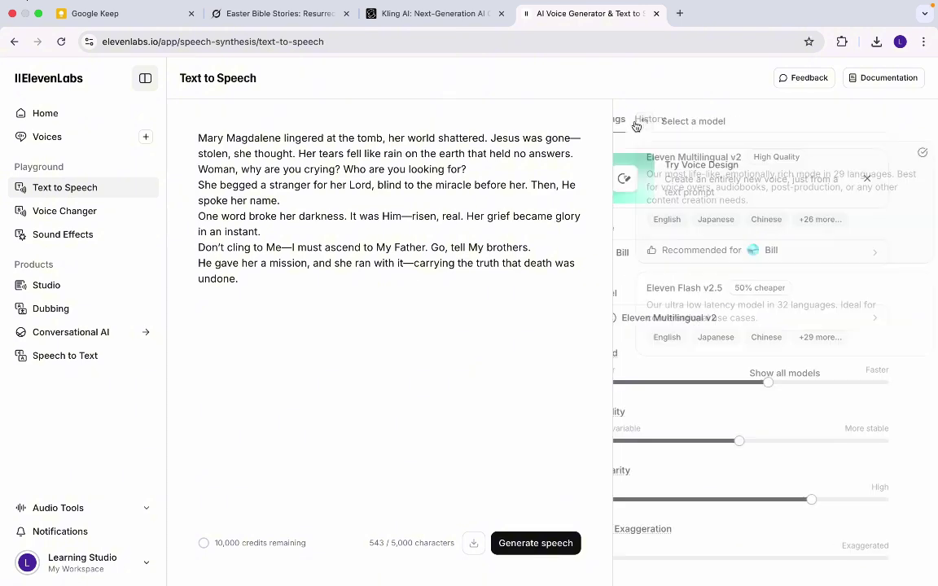
Generate the speech from the narration, preview it, then pause and skip to the end of the audio
left_click(524, 548)
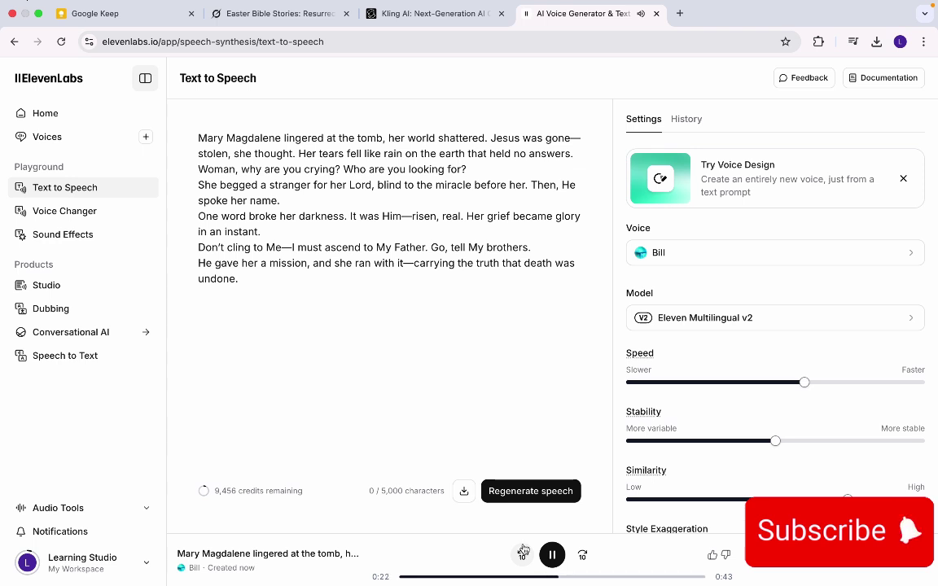
left_click(552, 555)
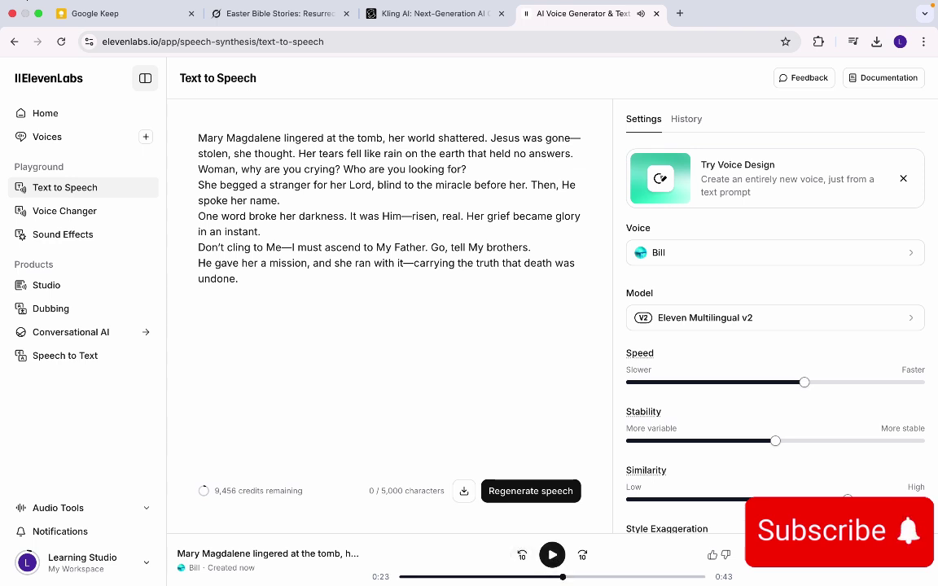
left_click(704, 578)
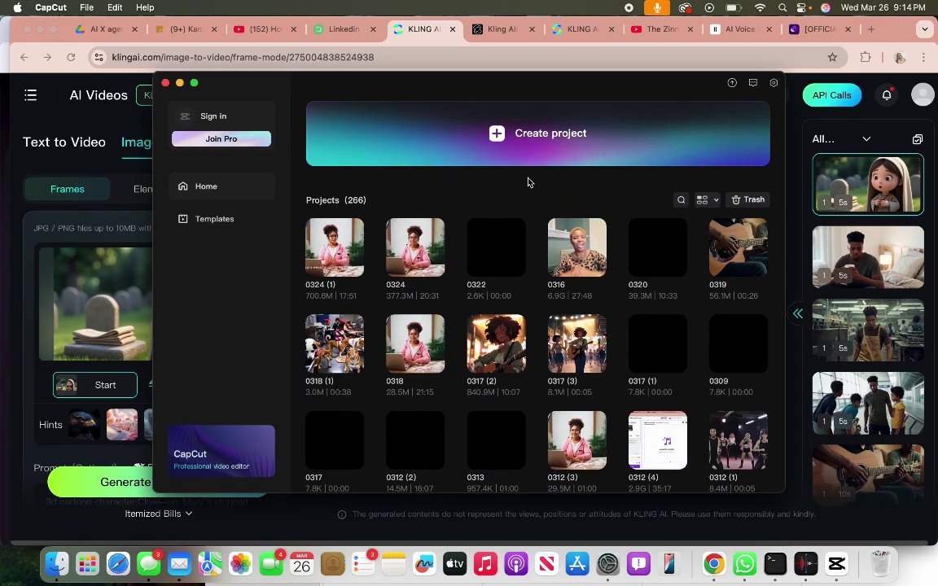
Create a new CapCut project and place the three generated Professional Mode clips of Mary on the timeline
left_click(434, 125)
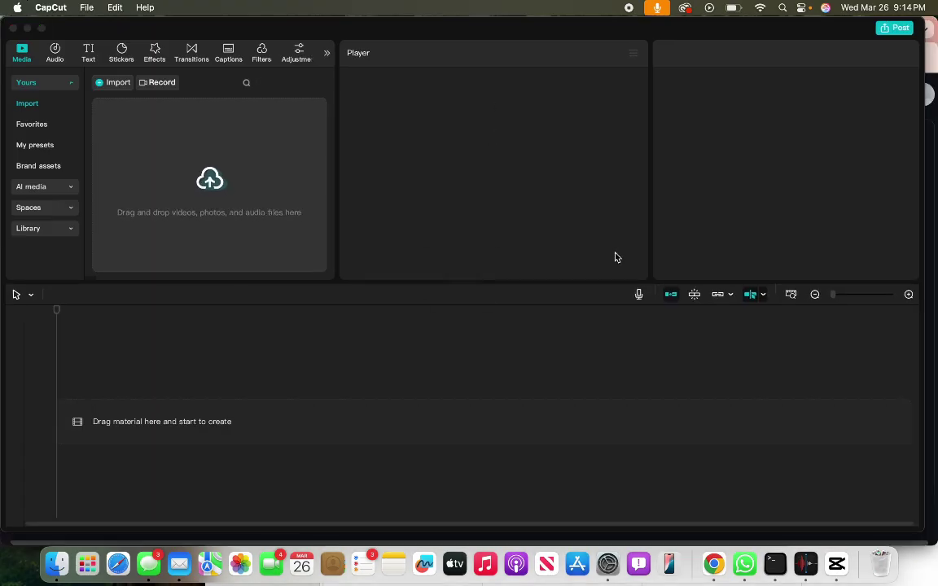
left_click(42, 29)
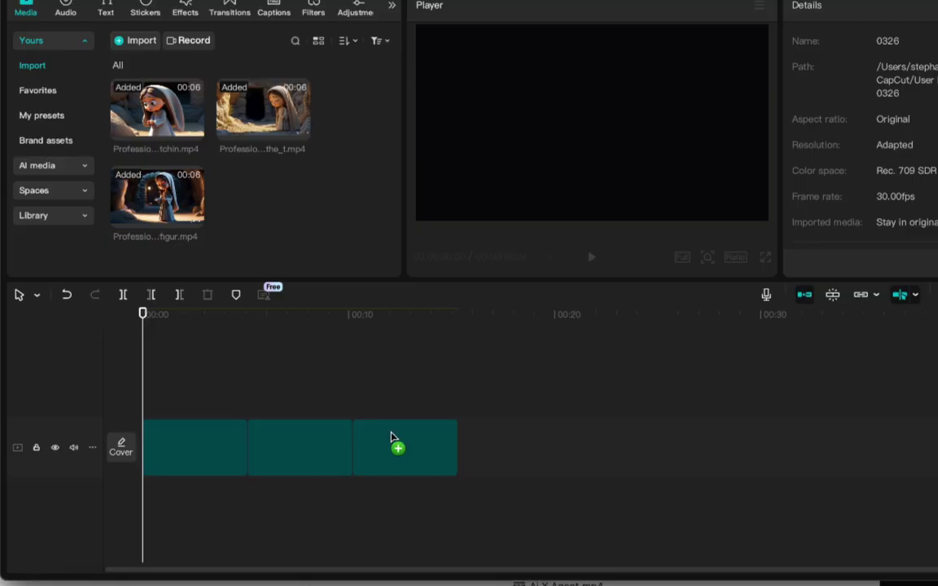
left_click_drag(391, 437, 391, 437)
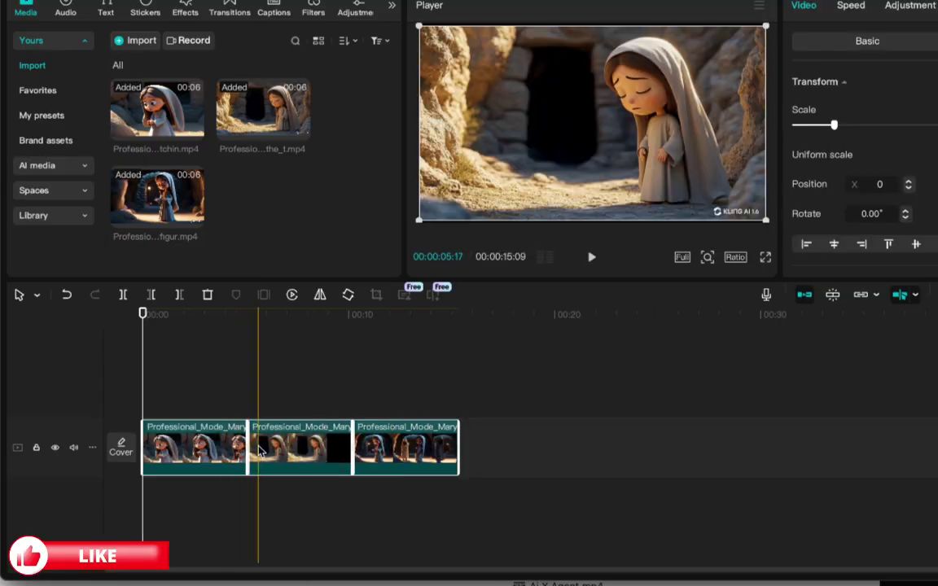
Rearrange the timeline clips so the one of Mary lingering at the tomb comes first
left_click(355, 392)
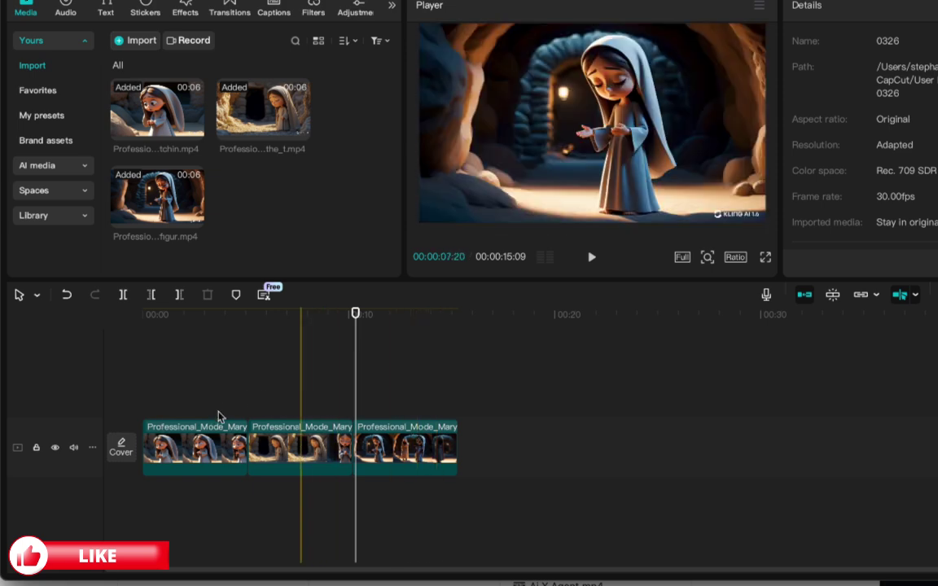
left_click_drag(408, 443, 109, 450)
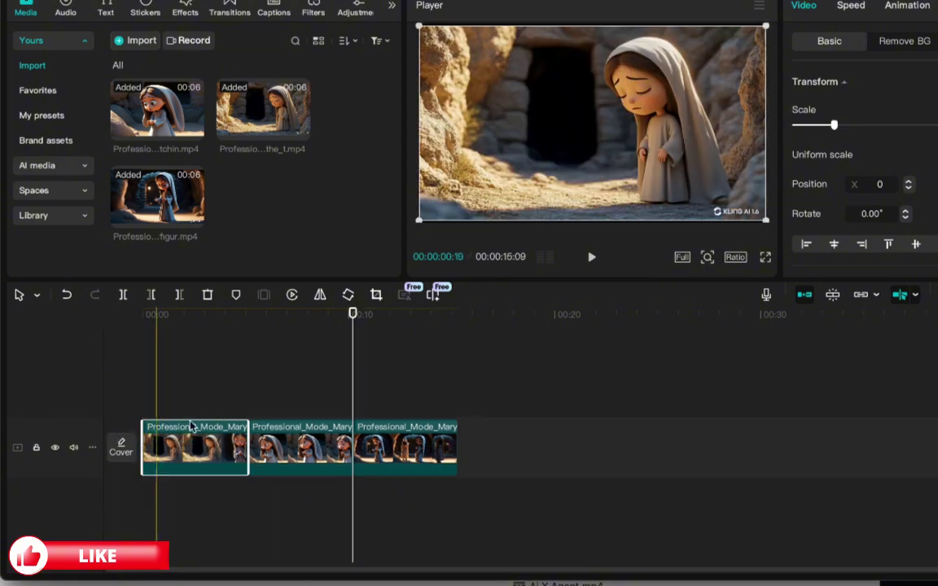
left_click_drag(304, 456, 136, 500)
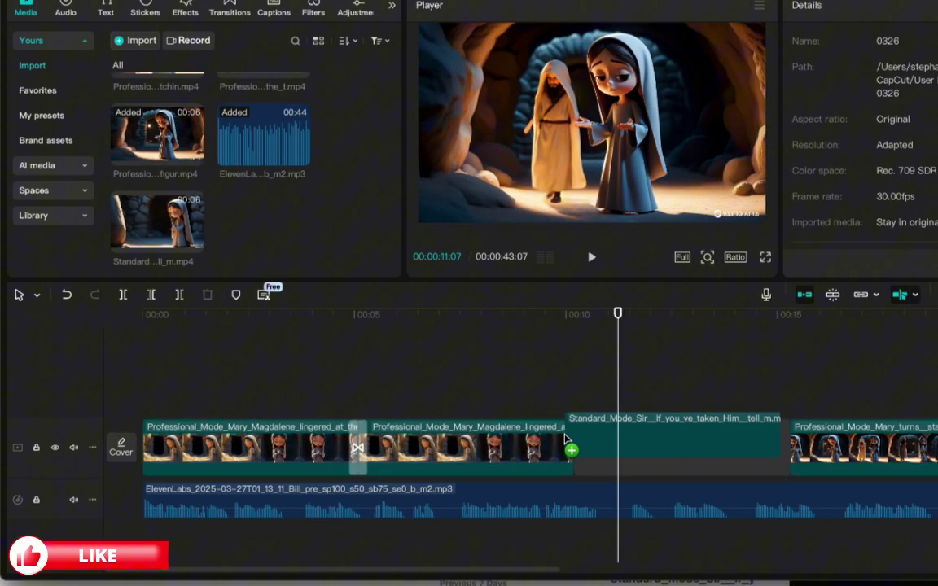
Insert the "Standard_Mode_Sir__if_you_ve_taken_Him" clip at about 10 seconds, before the "Mary turns" clip
left_click_drag(569, 450, 573, 444)
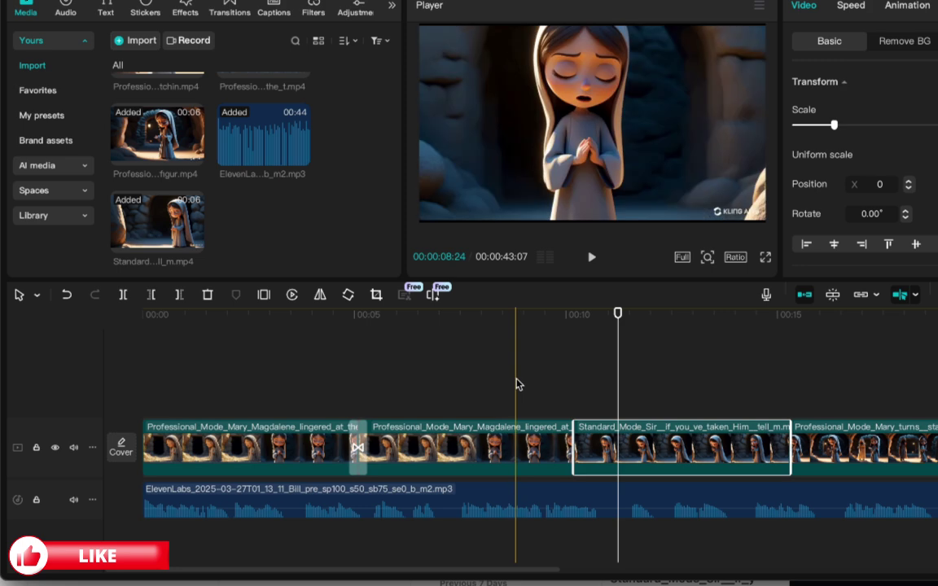
left_click(515, 383)
left_click(465, 383)
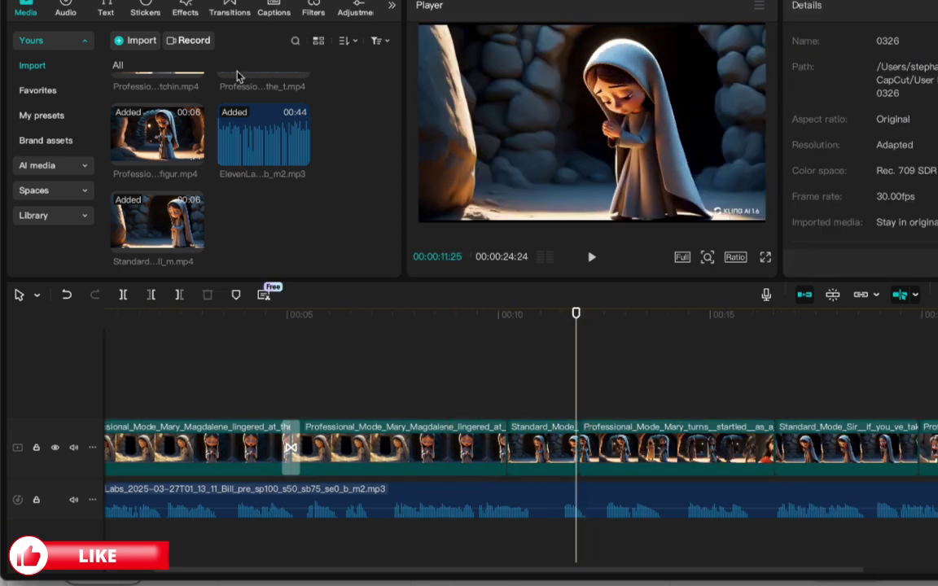
Add a Black Fade transition between the shortened Standard Mode clip and the "Mary turns" clip
left_click(229, 9)
left_click(148, 100)
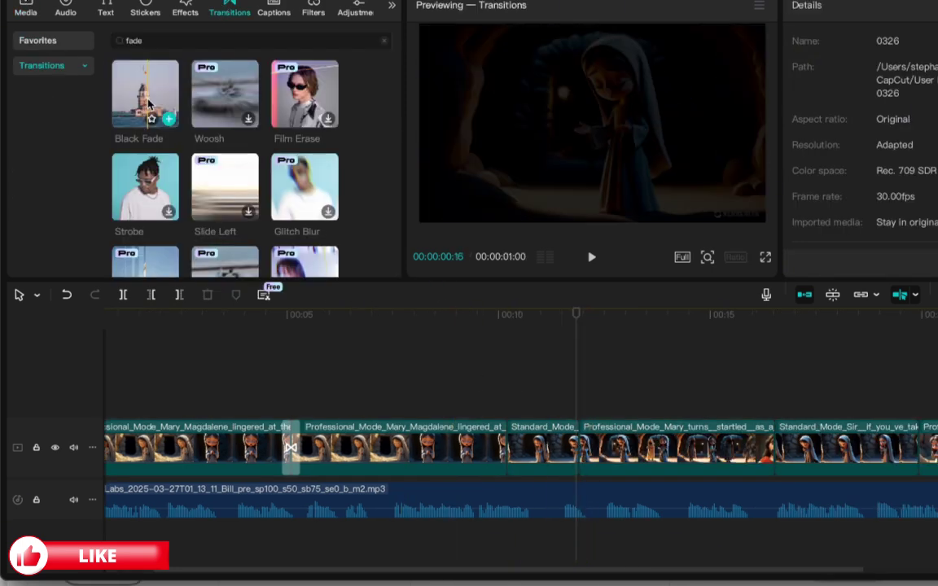
left_click_drag(148, 101, 574, 447)
scroll(489, 391, "left", 3)
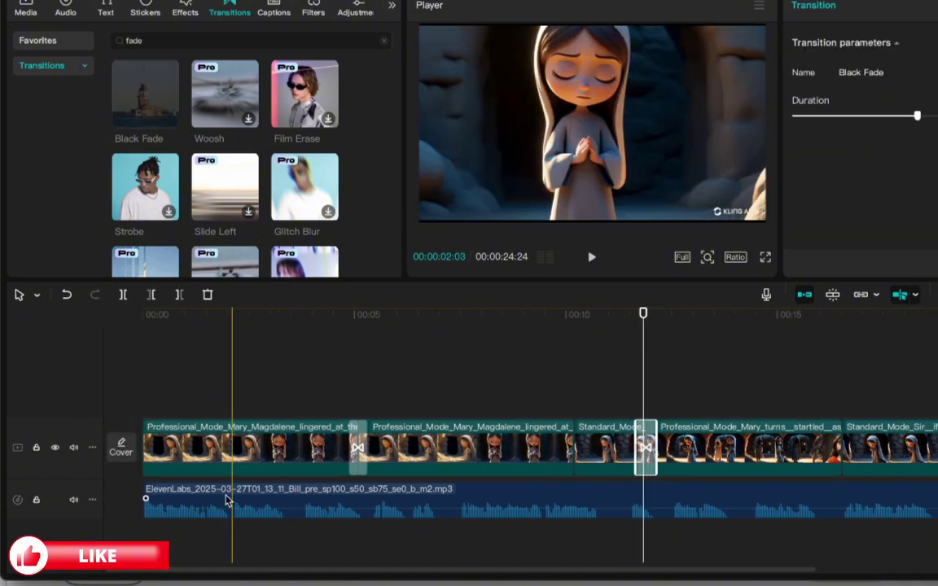
Generate automatic captions from the ElevenLabs narration track
left_click(225, 501)
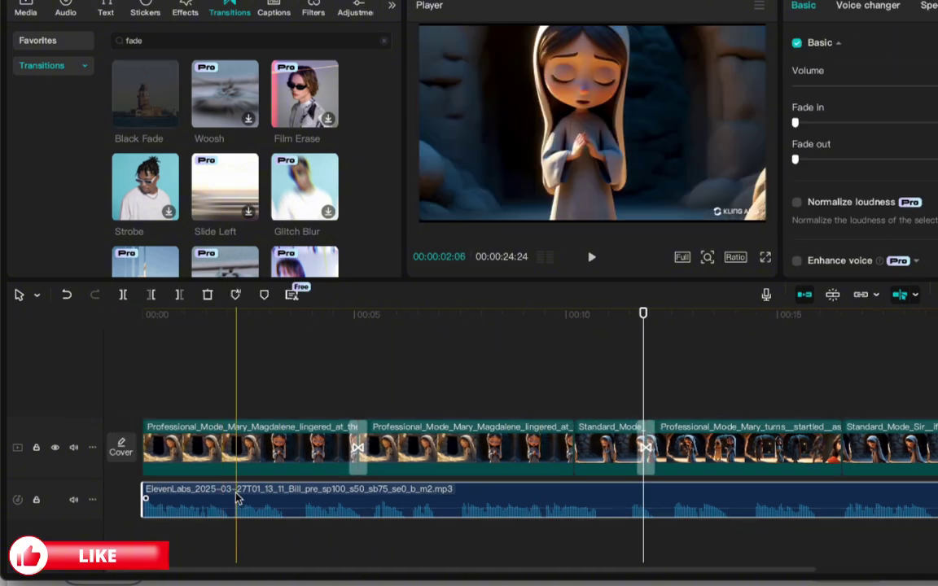
left_click(273, 12)
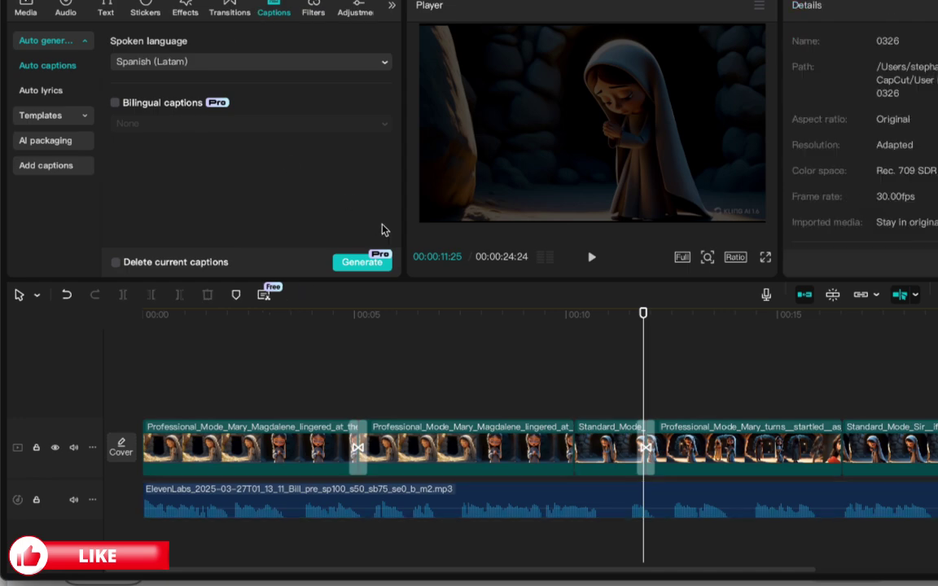
left_click(358, 263)
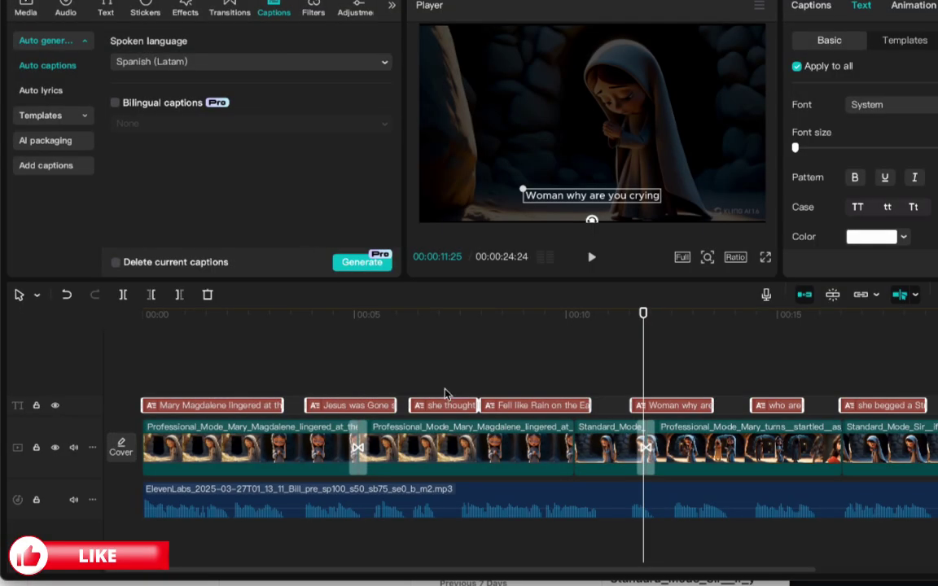
Apply a bold yellow caption template with black outline to all captions and preview the styled text from the beginning
left_click(181, 404)
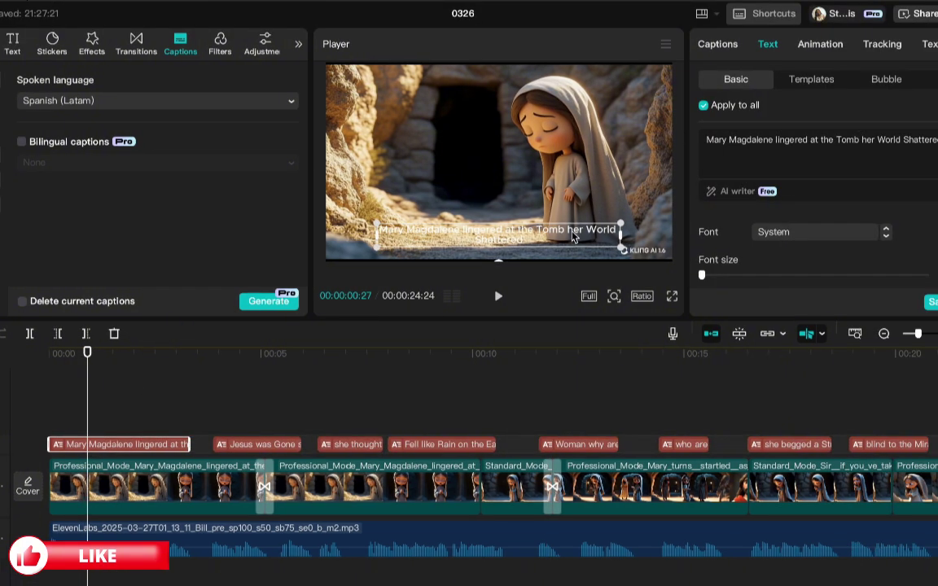
left_click(812, 86)
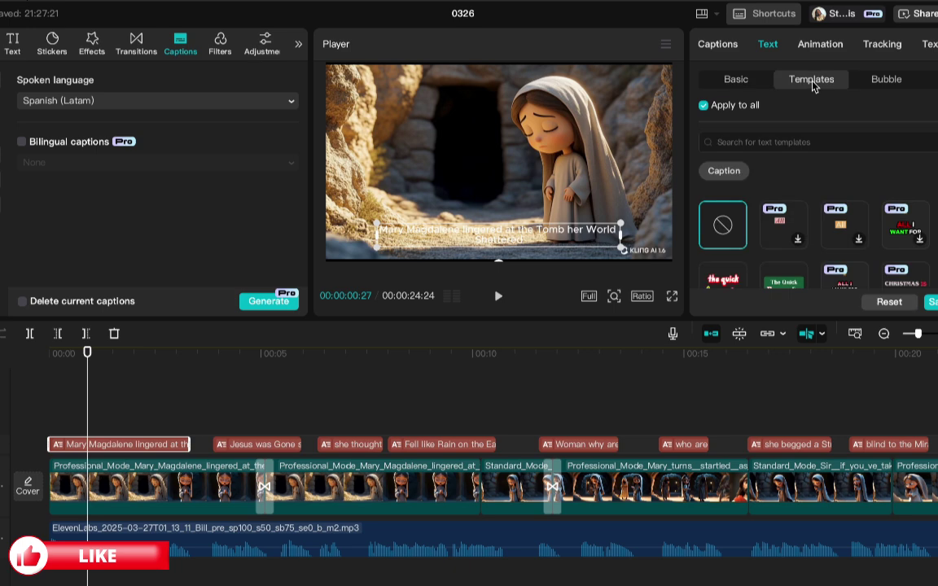
scroll(826, 248, "down", 3)
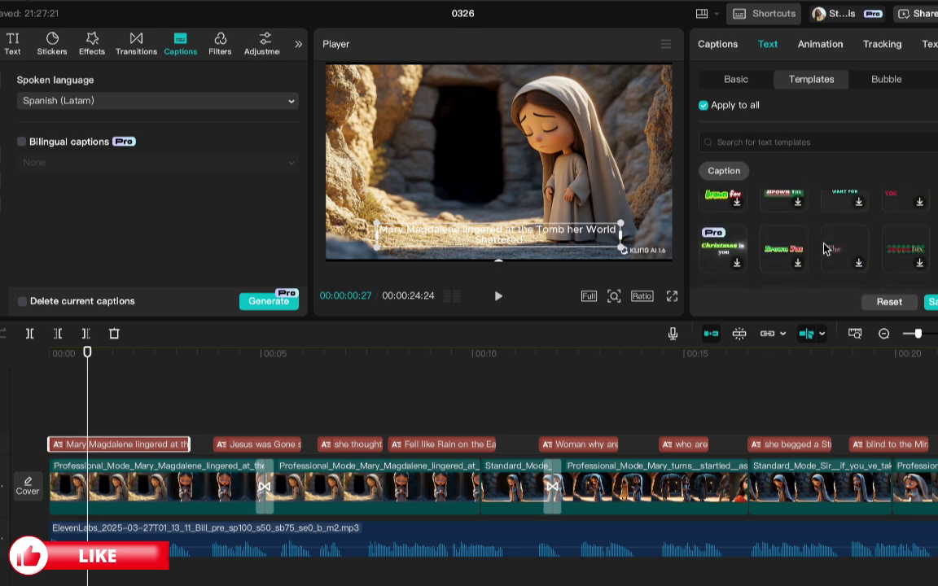
scroll(826, 248, "down", 2)
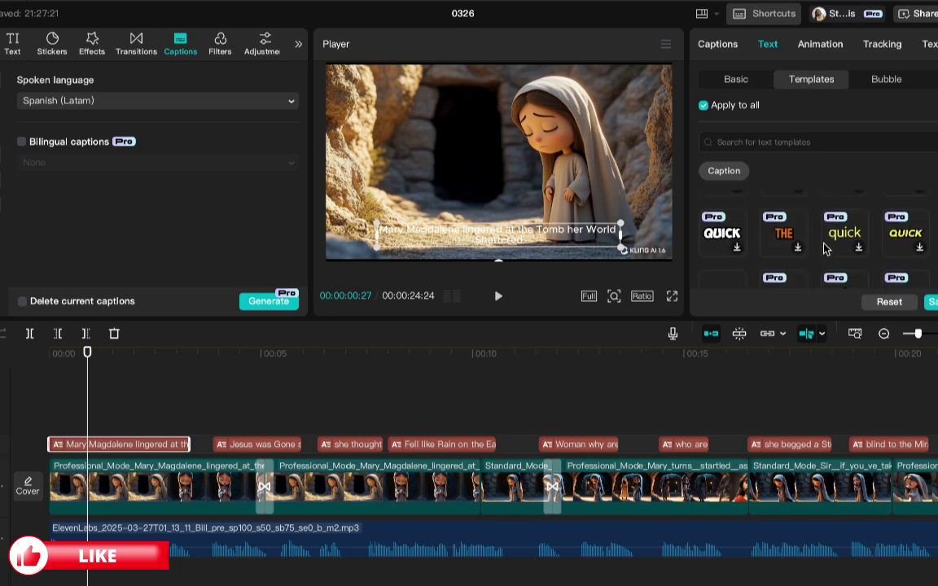
left_click(844, 235)
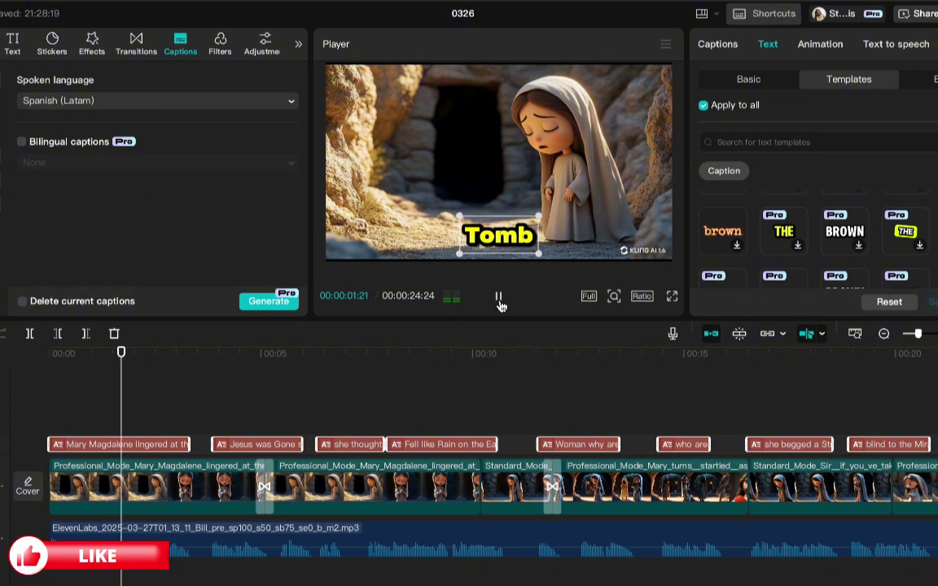
key("space")
left_click_drag(121, 407, 52, 424)
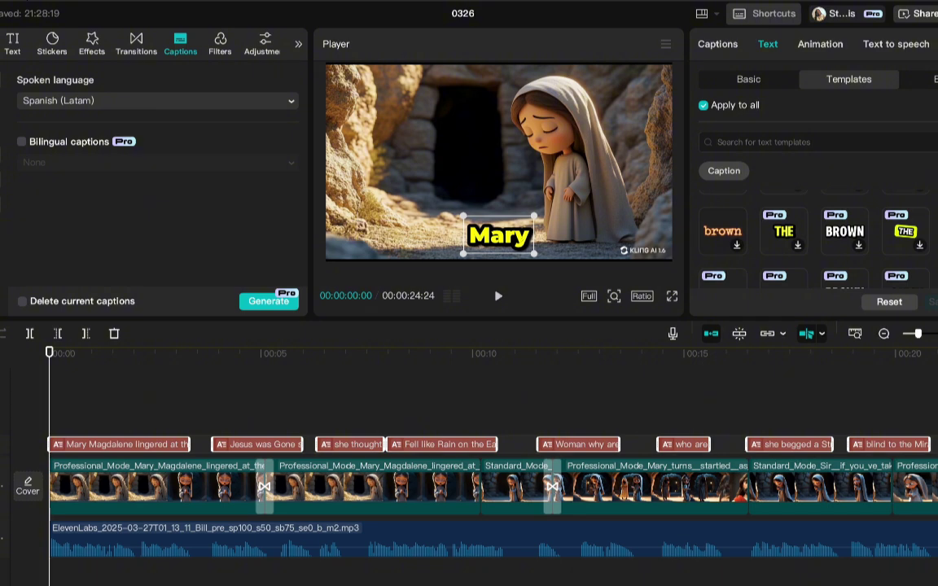
Search the music library for "easter vibes" and add the short Easter Vibes track beneath the narration at the start of the timeline
left_click(7, 49)
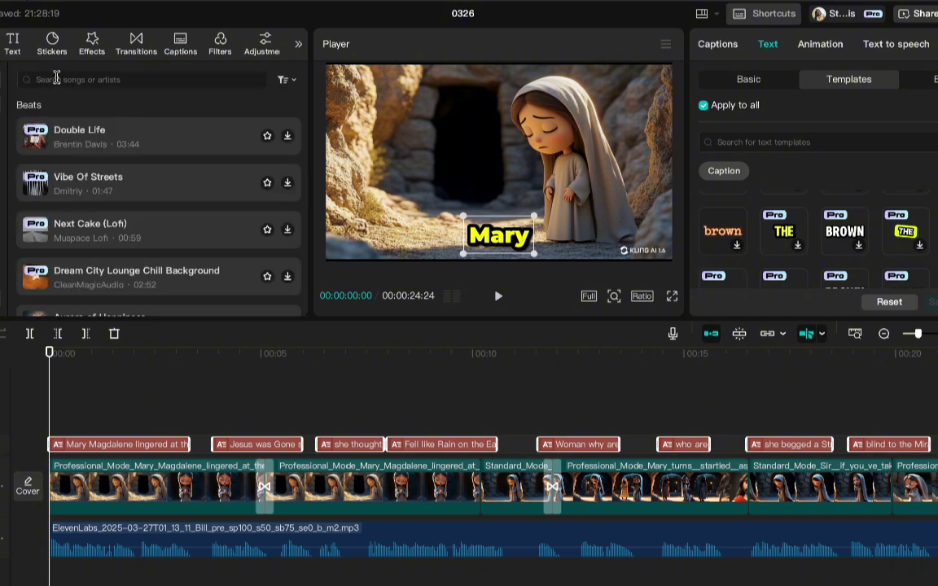
scroll(101, 234, "down", 3)
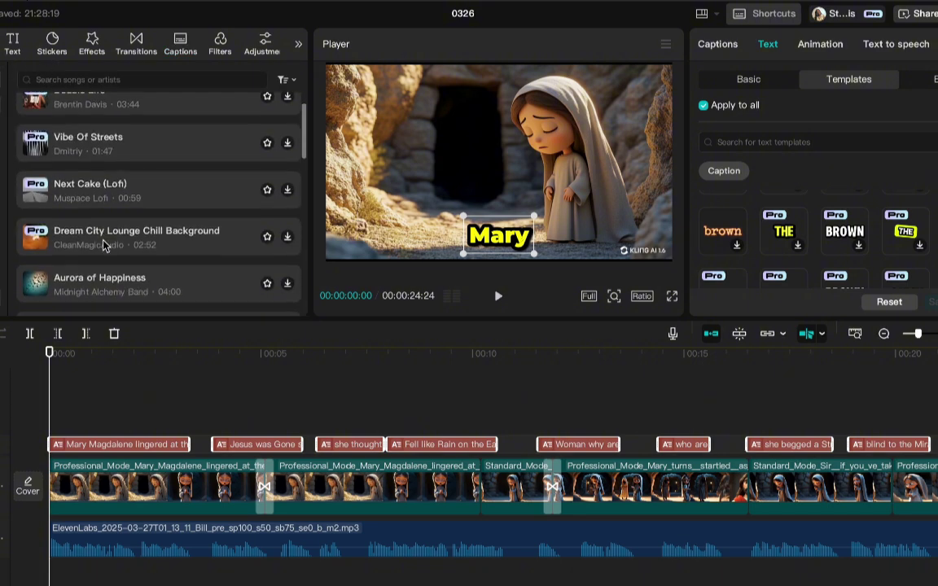
scroll(103, 244, "down", 1)
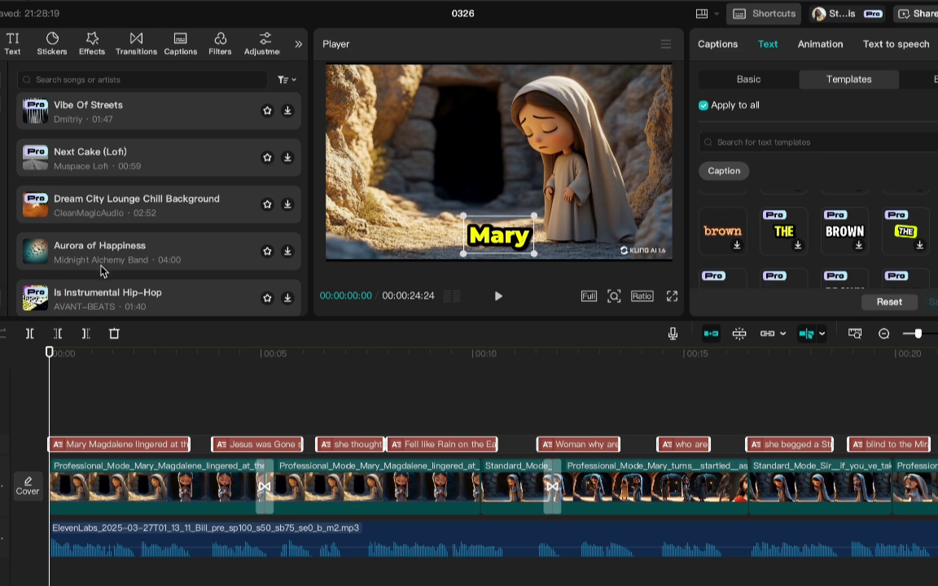
left_click(106, 80)
type("easter vibes")
key("Return")
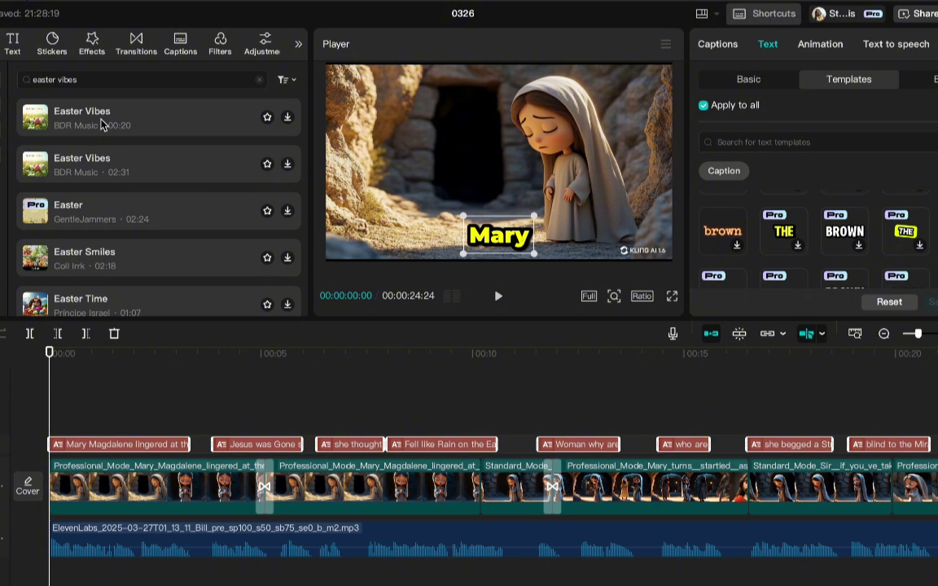
left_click(456, 574)
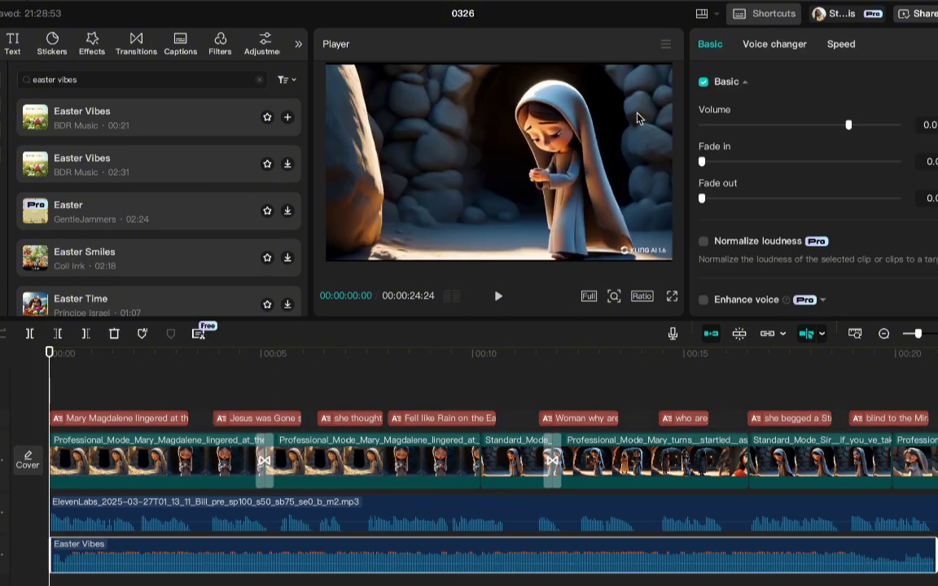
Lower the Easter Vibes music volume to about -19.8 dB and trim its second clip to the end of the video
left_click(728, 126)
left_click_drag(728, 129, 784, 125)
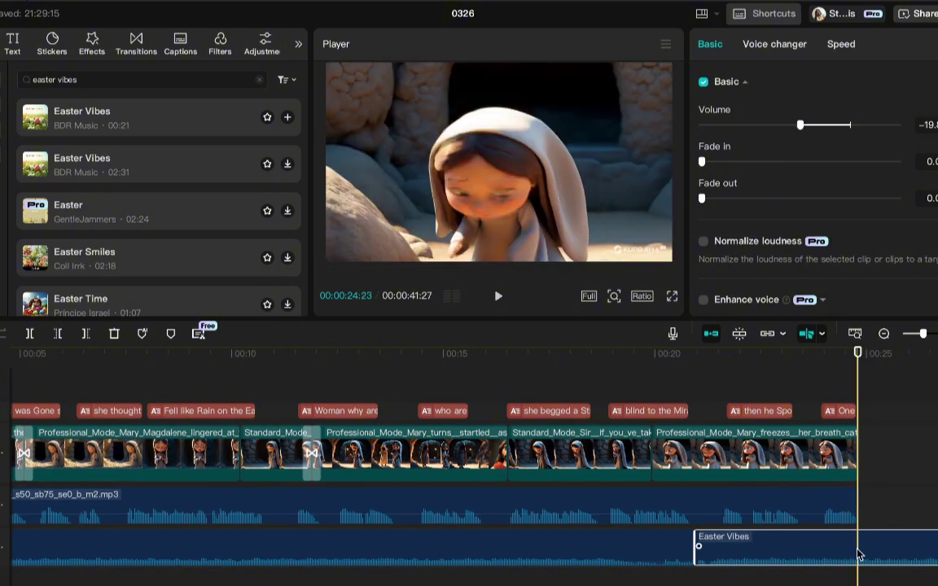
left_click(86, 333)
scroll(274, 471, "left", 5)
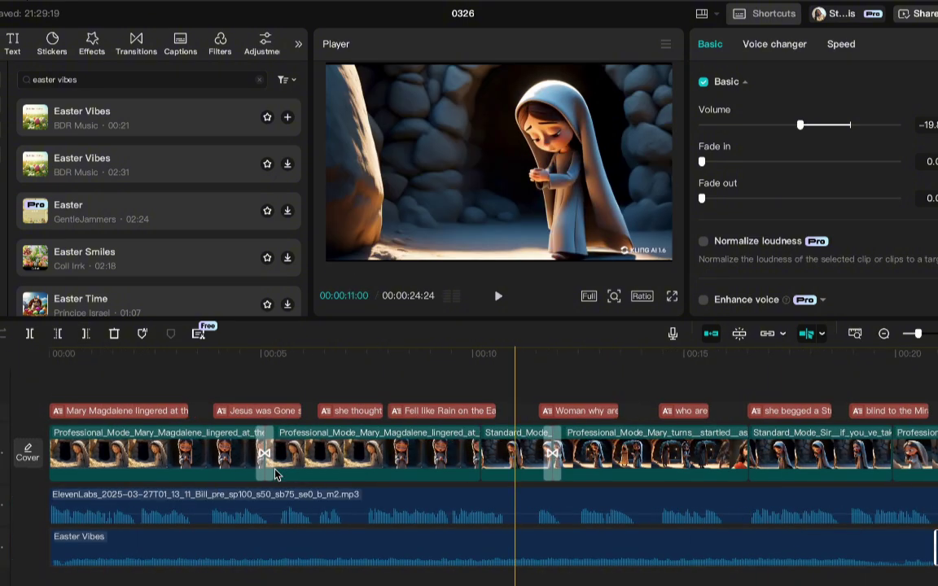
Play the edit from the start to check the sound balance, and raise the ElevenLabs narration volume to 20 dB
left_click(49, 371)
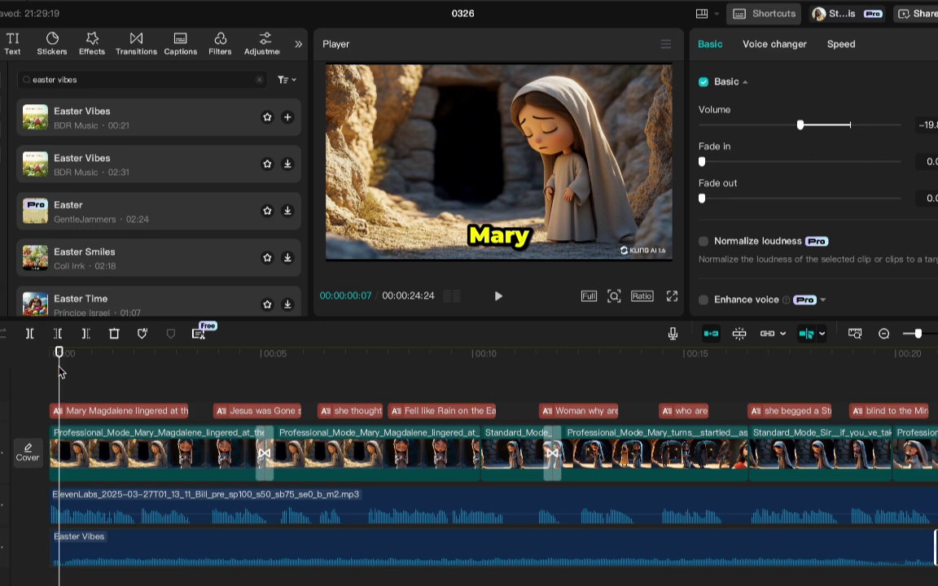
left_click(497, 297)
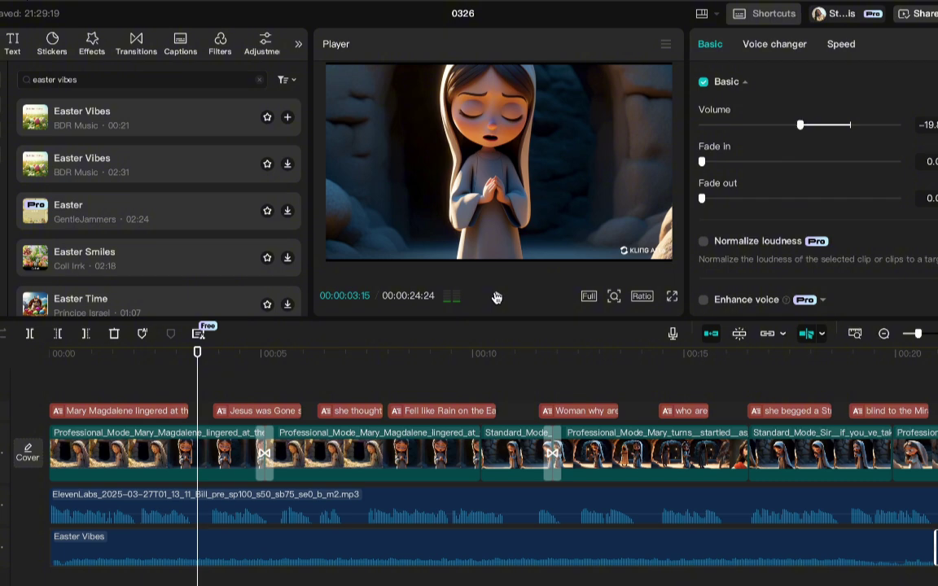
key("XF86AudioRaiseVolume")
left_click(286, 504)
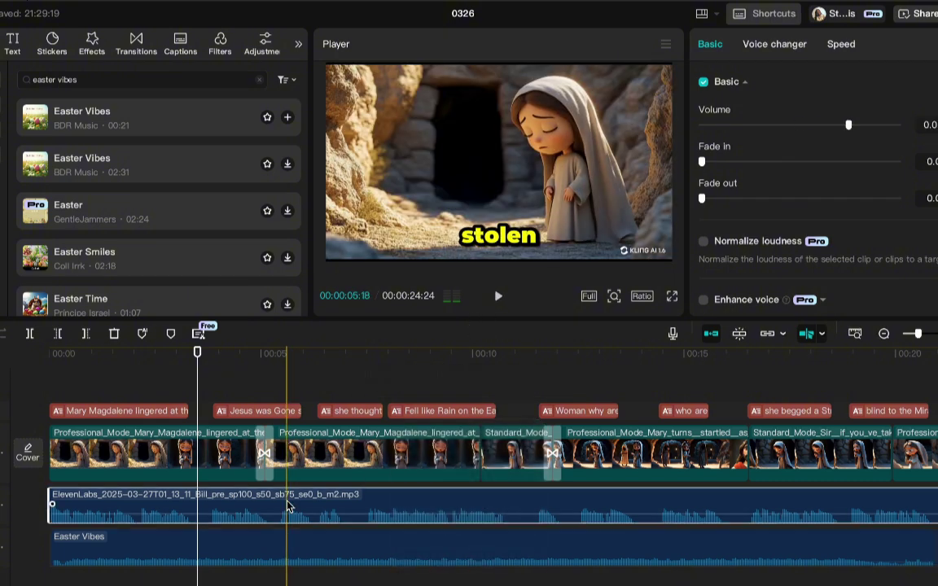
left_click_drag(849, 127, 874, 127)
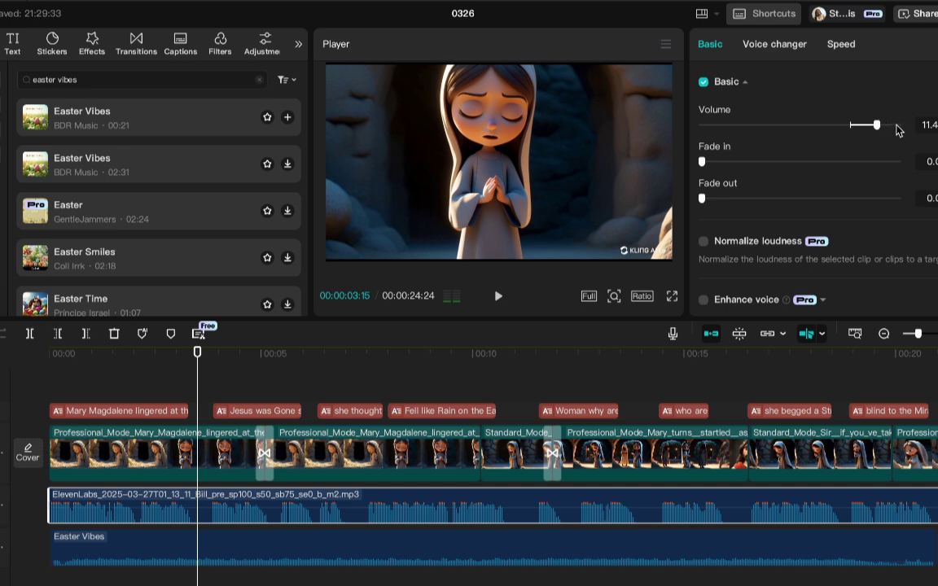
left_click(55, 367)
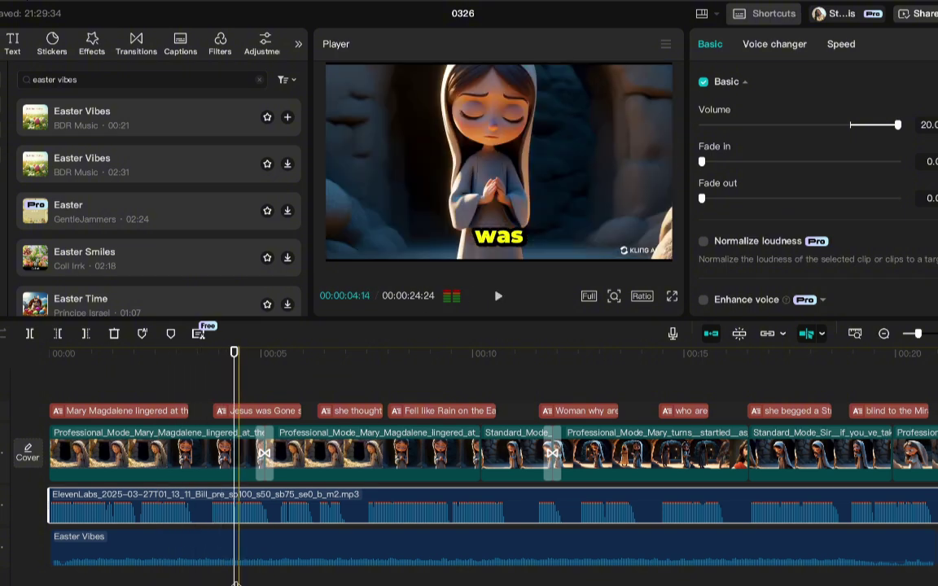
Delete the first Easter Vibes music clip from beneath the narration track
left_click(205, 554)
key("BackSpace")
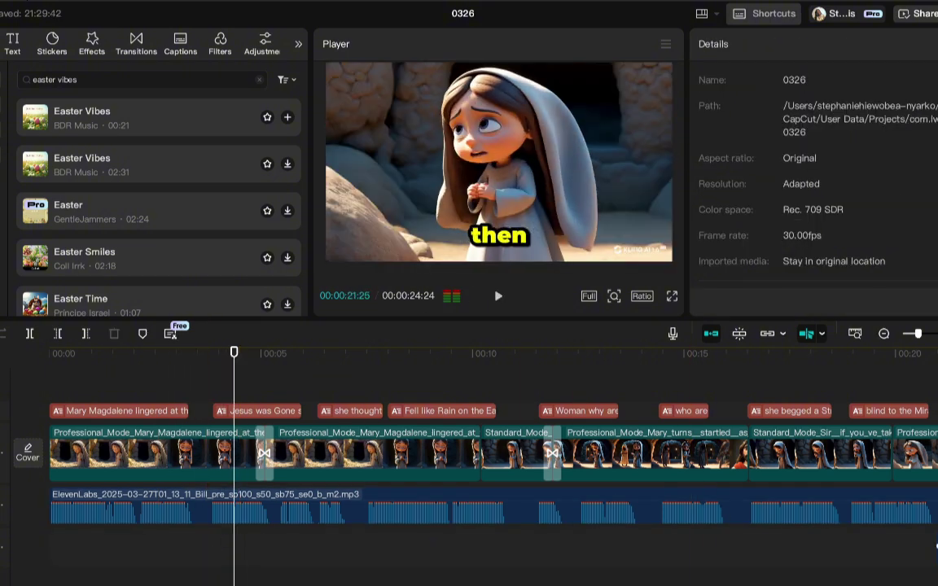